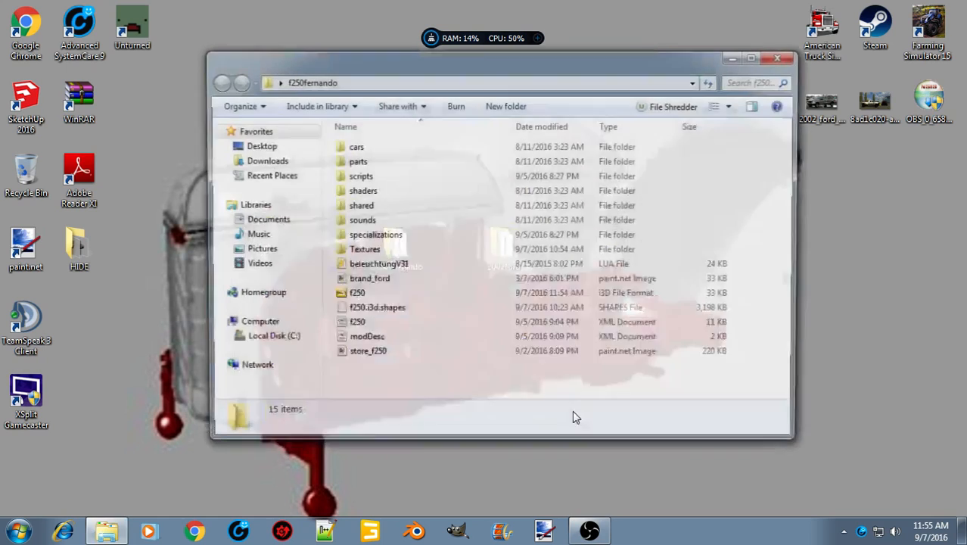
Open the f250 i3D model from the f250fernando folder in GIANTS Editor 6.0.3 and view the truck
{"action": "double_click", "coordinate": [342, 296]}
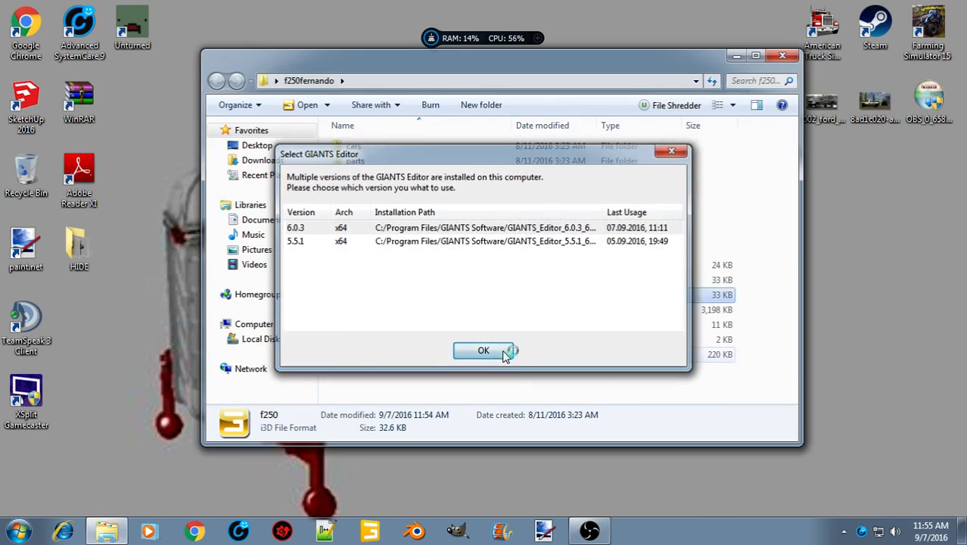
{"action": "left_click", "coordinate": [503, 351]}
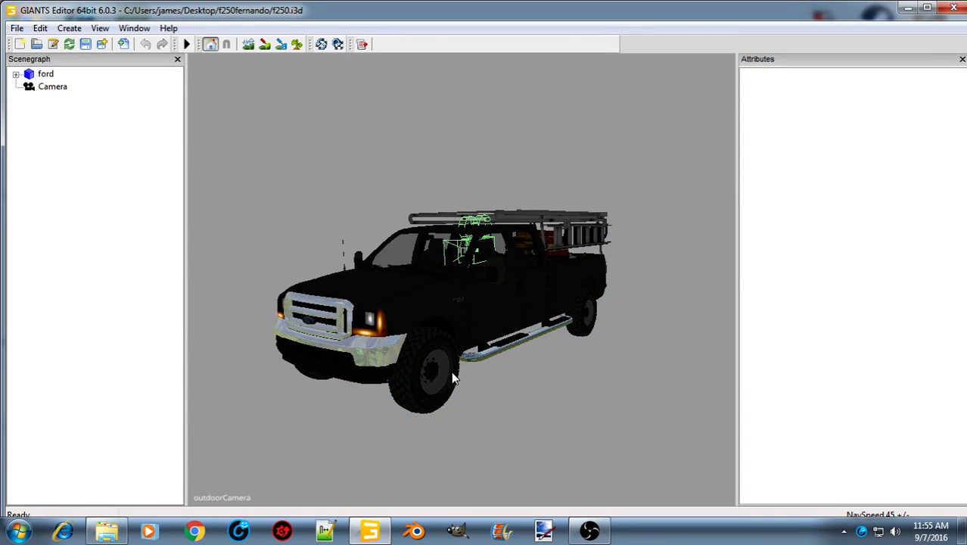
{"action": "left_click_drag", "start_coordinate": [360, 286], "coordinate": [321, 283], "text": "alt"}
{"action": "scroll", "coordinate": [431, 280], "scroll_direction": "up", "scroll_amount": 3}
{"action": "scroll", "coordinate": [354, 272], "scroll_direction": "down", "scroll_amount": 2}
{"action": "scroll", "coordinate": [353, 276], "scroll_direction": "down", "scroll_amount": 3}
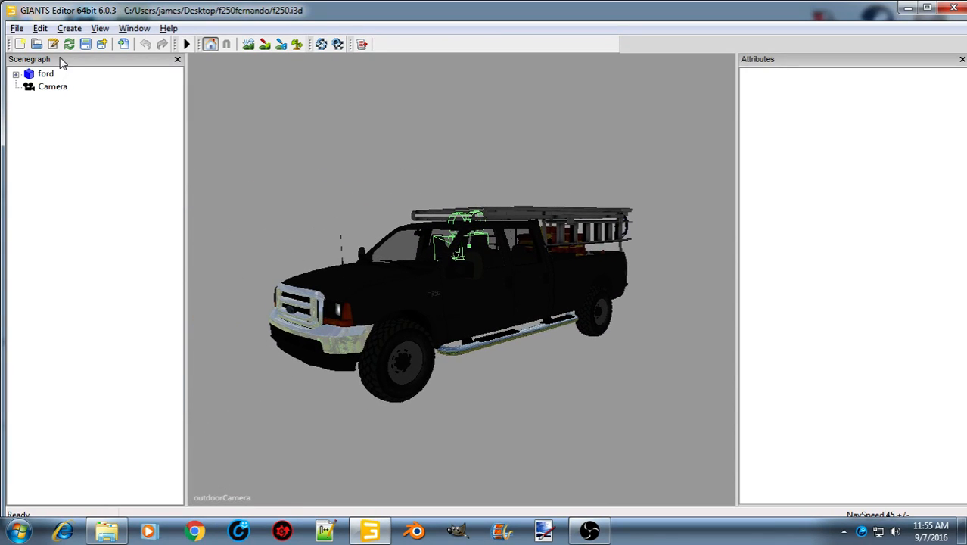
Add a light to the scene to illuminate the truck
{"action": "left_click", "coordinate": [69, 28]}
{"action": "left_click", "coordinate": [82, 60]}
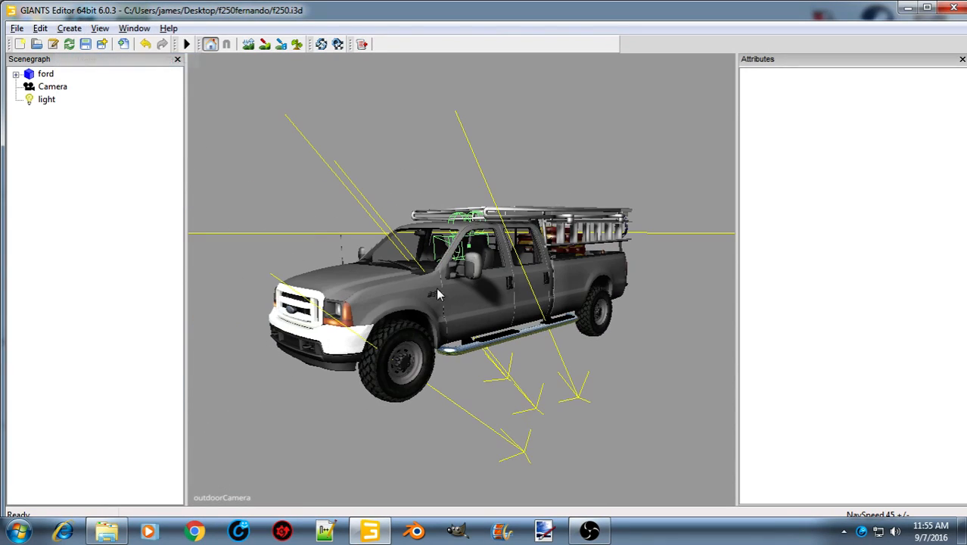
{"action": "mouse_move", "coordinate": [517, 336]}
{"action": "left_mouse_down", "text": "alt"}
{"action": "mouse_move", "coordinate": [466, 331]}
{"action": "mouse_move", "coordinate": [512, 339]}
{"action": "left_mouse_up", "text": "alt"}
{"action": "scroll", "coordinate": [464, 331], "scroll_direction": "up", "scroll_amount": 2}
{"action": "scroll", "coordinate": [507, 335], "scroll_direction": "down", "scroll_amount": 1}
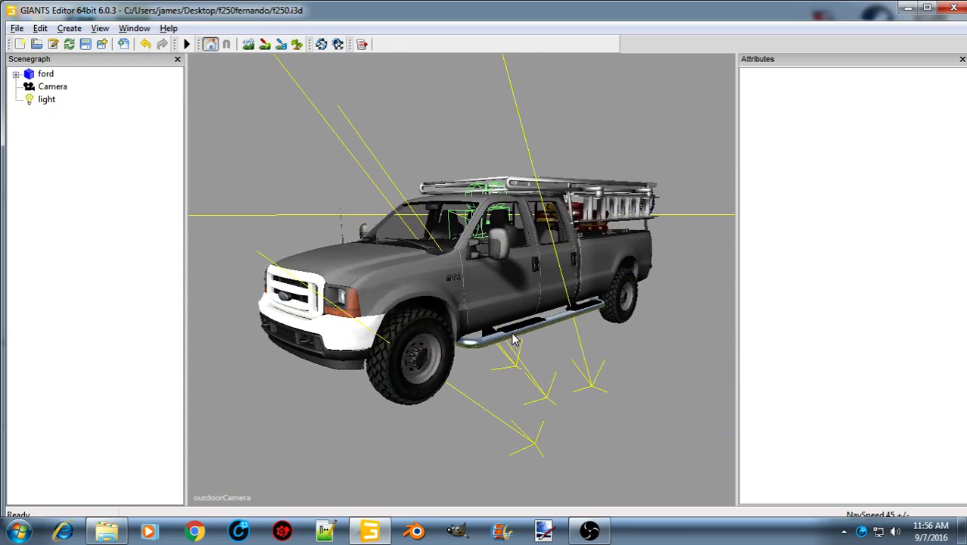
Expand the ford node in the scenegraph and check the index path of wheelFrontLeftBrake
{"action": "left_click", "coordinate": [16, 74]}
{"action": "left_click", "coordinate": [75, 87]}
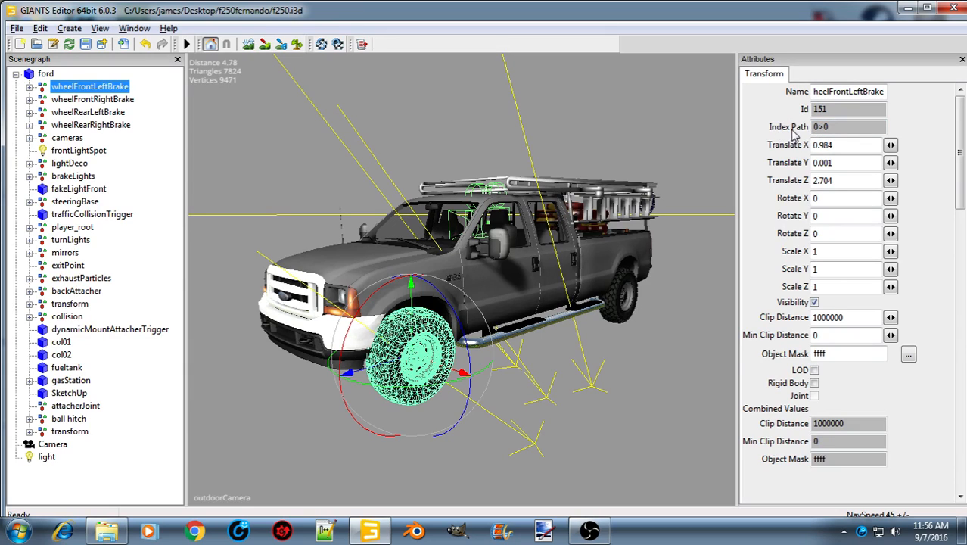
{"action": "left_click_drag", "start_coordinate": [838, 130], "coordinate": [810, 129]}
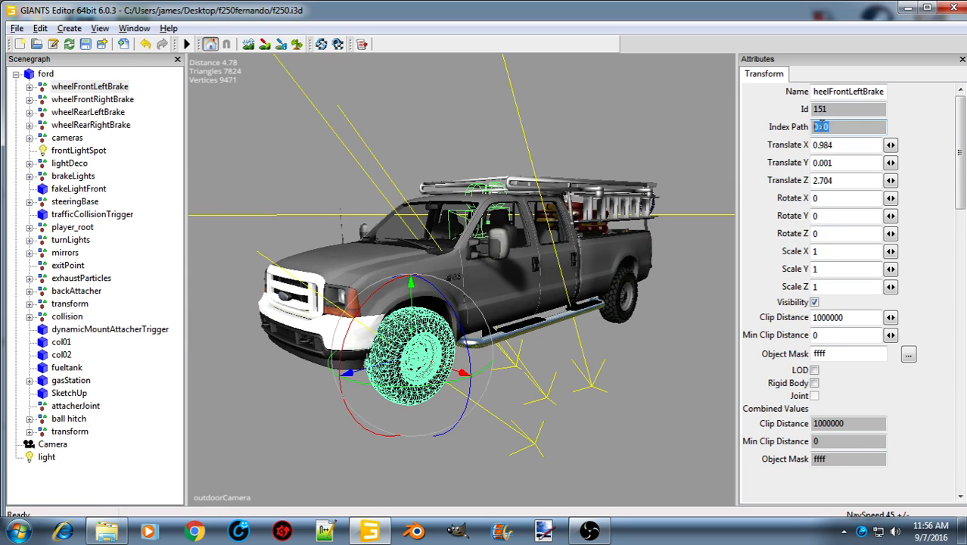
Minimize the editor and open the f250 XML document from the mod folder in Notepad++
{"action": "left_click", "coordinate": [908, 7]}
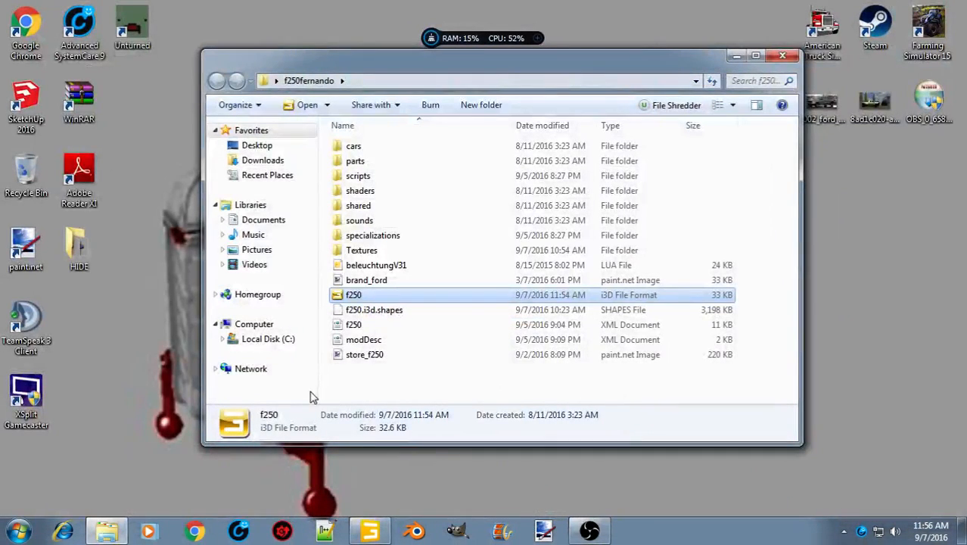
{"action": "left_click", "coordinate": [352, 327]}
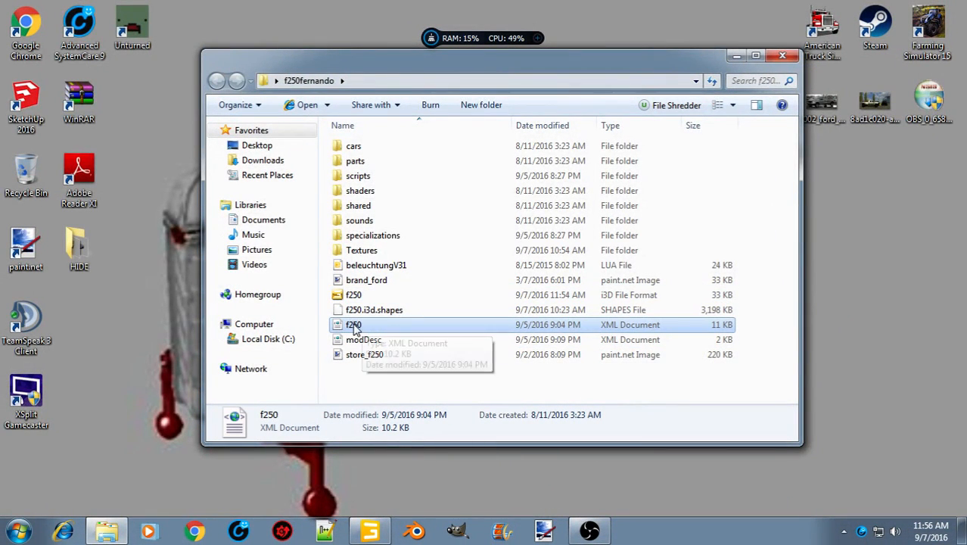
{"action": "right_click", "coordinate": [354, 327]}
{"action": "left_click", "coordinate": [396, 261]}
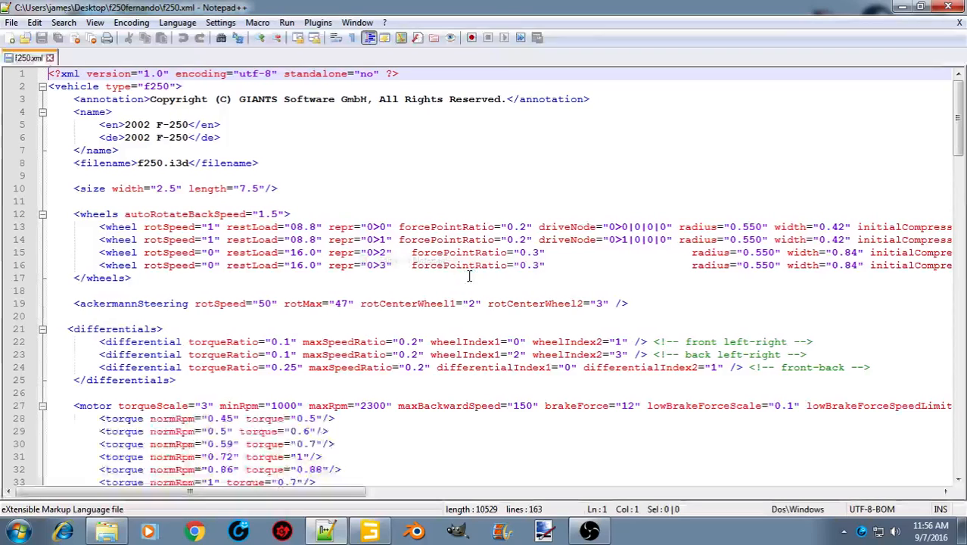
Locate the wheels section in f250.xml and compare the first wheel's repr value with wheelFrontLeftBrake's index path in GIANTS Editor
{"action": "left_click", "coordinate": [73, 214]}
{"action": "left_click_drag", "start_coordinate": [138, 277], "coordinate": [73, 214]}
{"action": "left_click", "coordinate": [216, 277]}
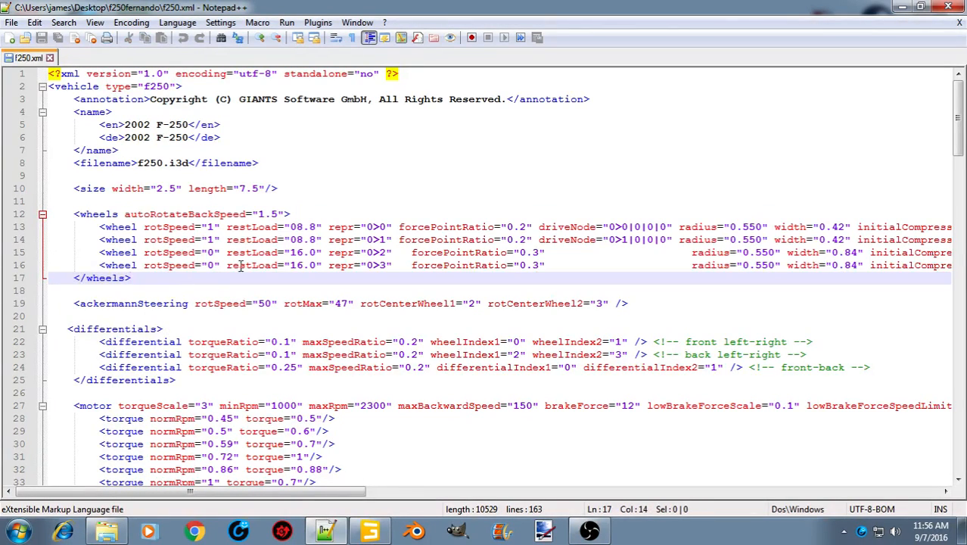
{"action": "left_click_drag", "start_coordinate": [326, 227], "coordinate": [393, 227]}
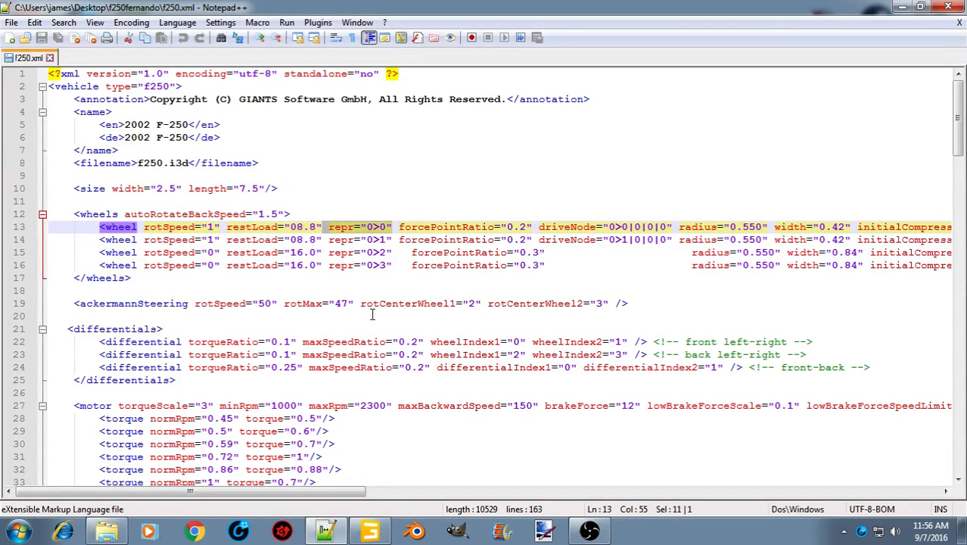
{"action": "left_click", "coordinate": [370, 531]}
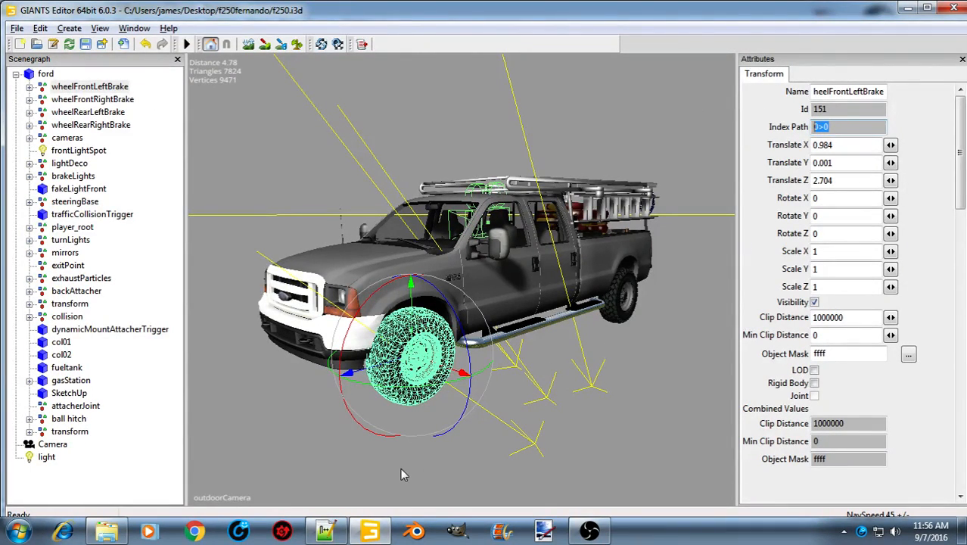
{"action": "left_click", "coordinate": [325, 531]}
{"action": "left_click_drag", "start_coordinate": [392, 227], "coordinate": [368, 227]}
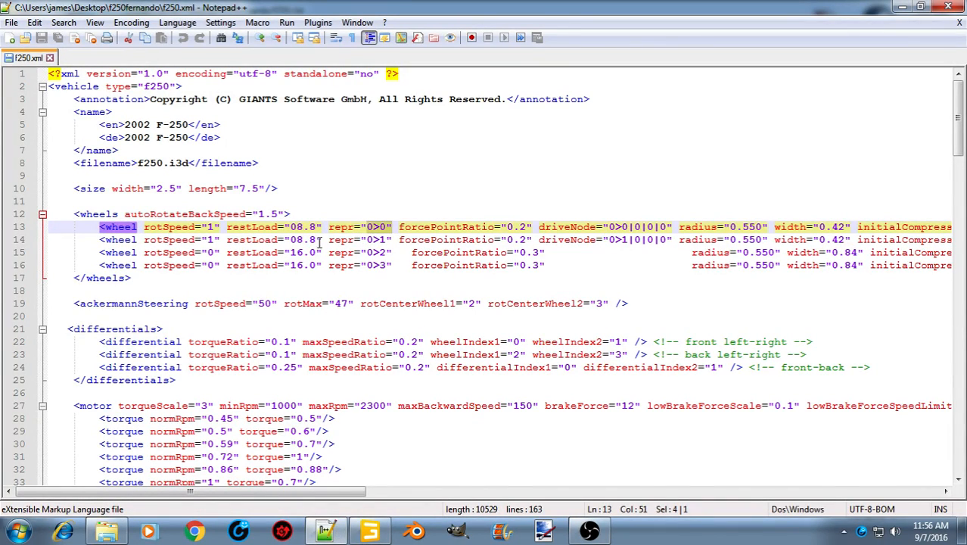
Highlight the repr attributes of the second, third and fourth wheel entries in turn
{"action": "left_click", "coordinate": [228, 227]}
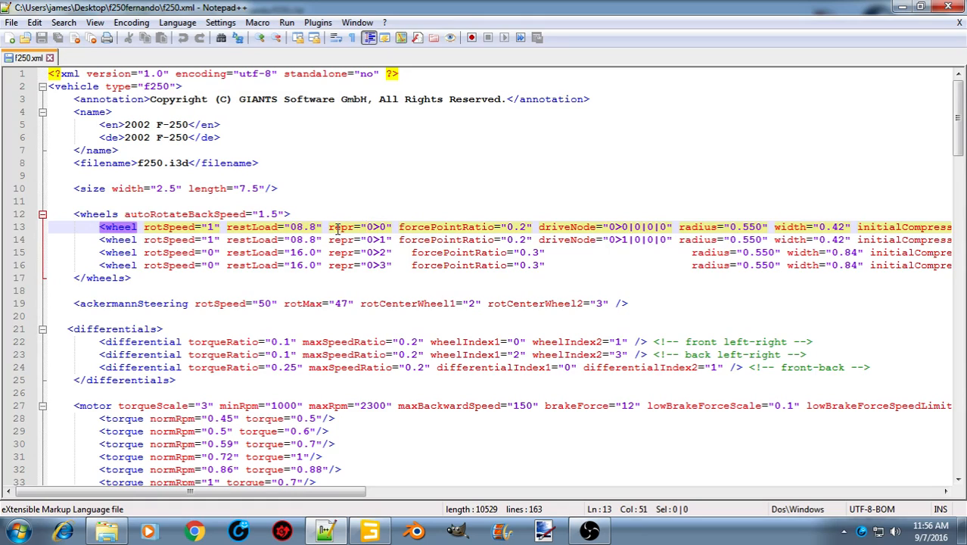
{"action": "left_click", "coordinate": [257, 239]}
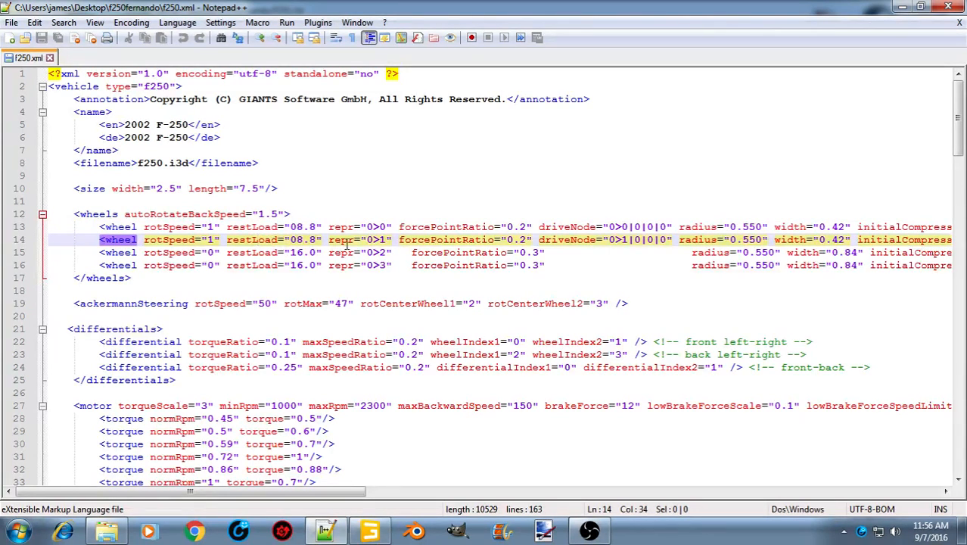
{"action": "left_click_drag", "start_coordinate": [385, 239], "coordinate": [328, 239]}
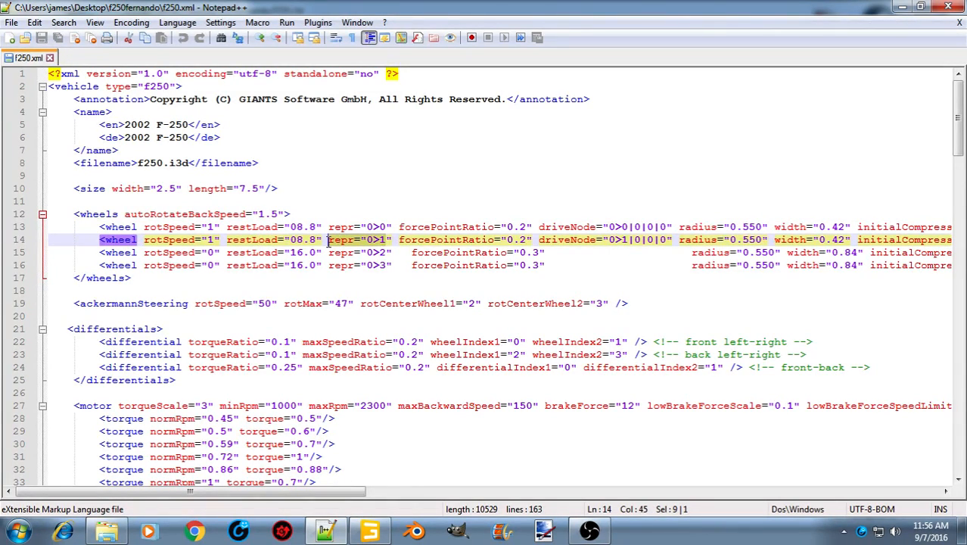
{"action": "left_click_drag", "start_coordinate": [386, 253], "coordinate": [330, 255]}
{"action": "left_click_drag", "start_coordinate": [389, 266], "coordinate": [338, 271]}
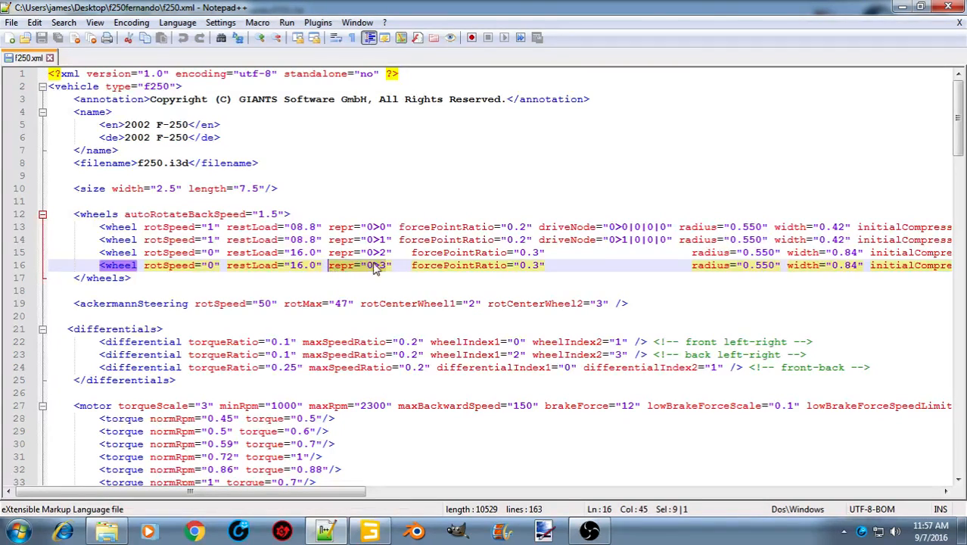
Switch to GIANTS Editor and check the index paths of wheelFrontRightBrake, wheelRearLeftBrake and wheelRearRightBrake
{"action": "left_click", "coordinate": [370, 529]}
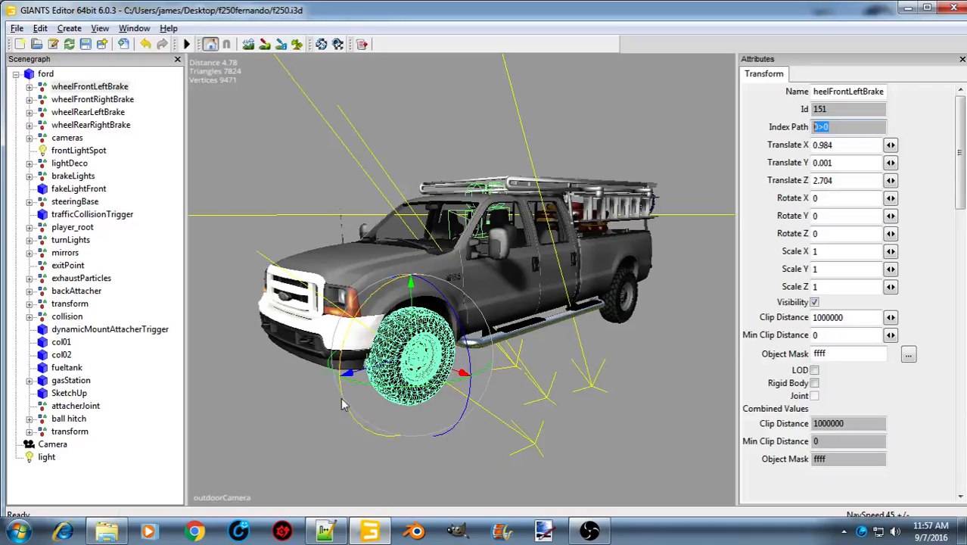
{"action": "left_click", "coordinate": [114, 102]}
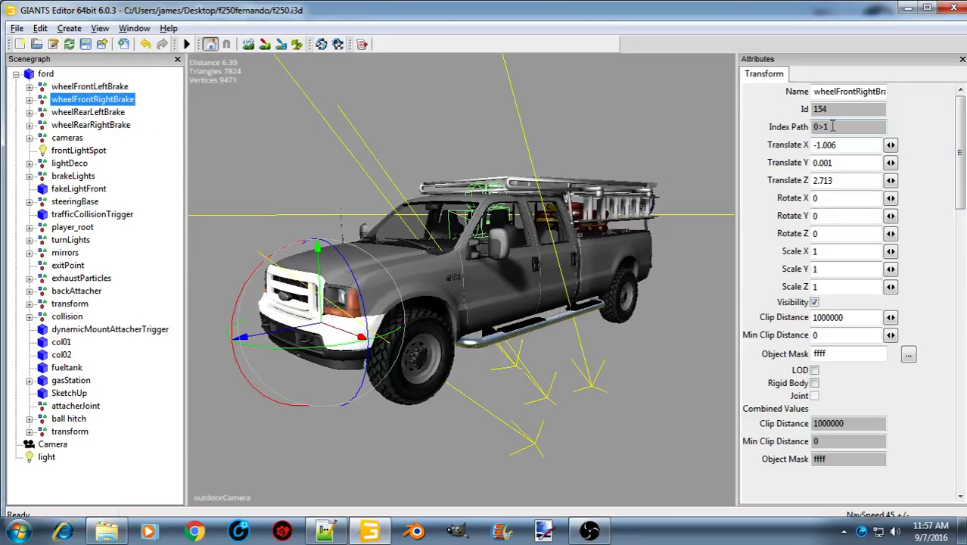
{"action": "left_click_drag", "start_coordinate": [832, 126], "coordinate": [809, 128]}
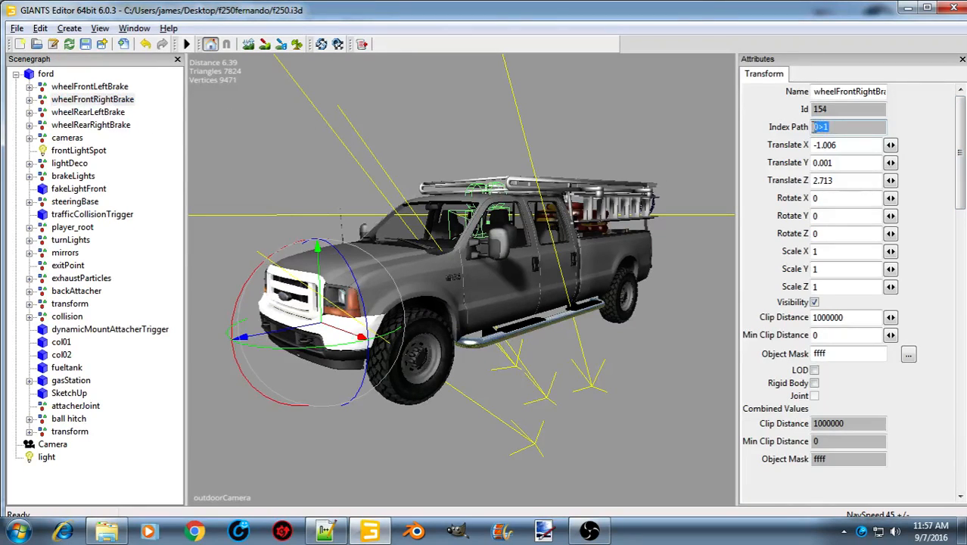
{"action": "left_click", "coordinate": [88, 112]}
{"action": "double_click", "coordinate": [833, 127]}
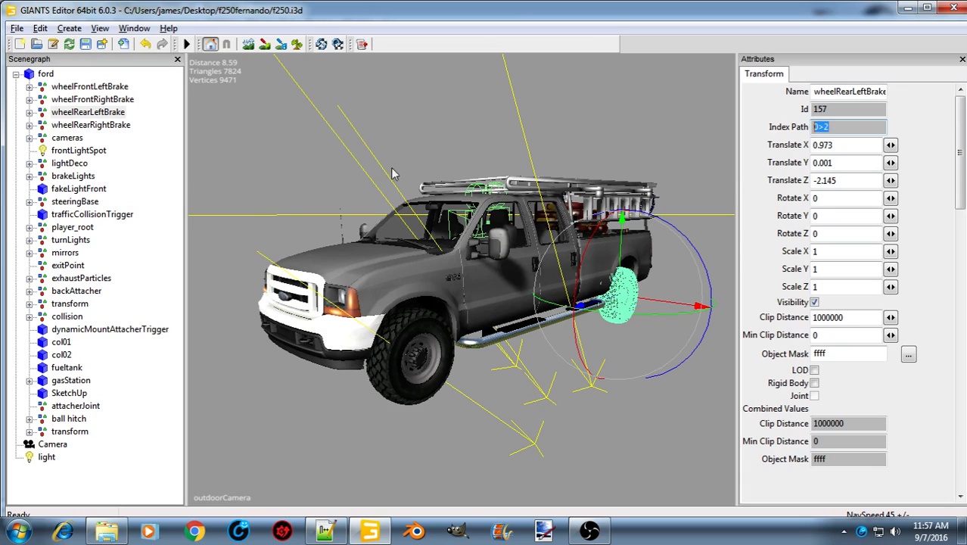
{"action": "left_click", "coordinate": [105, 125]}
{"action": "double_click", "coordinate": [833, 127]}
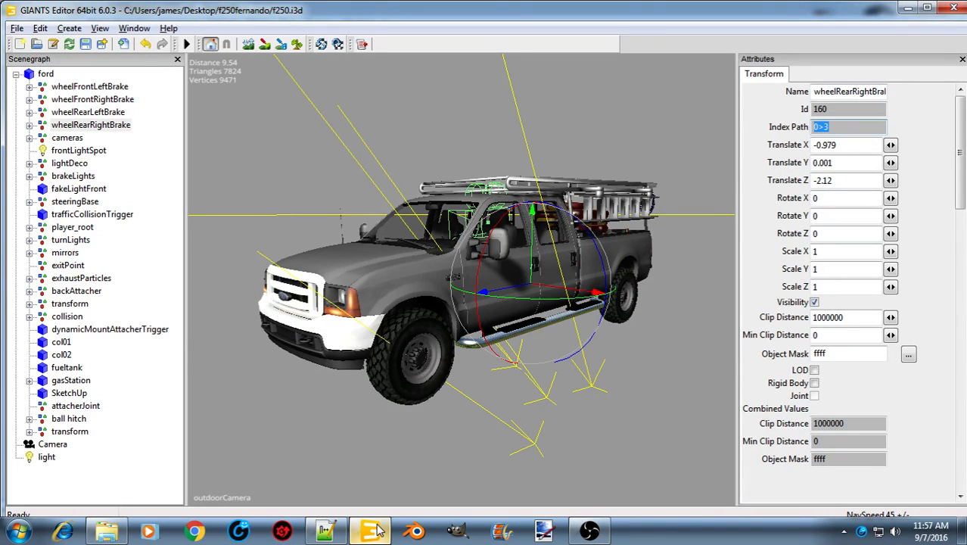
Return to f250.xml in Notepad++, find the cameras section and highlight its count value
{"action": "left_click", "coordinate": [324, 532]}
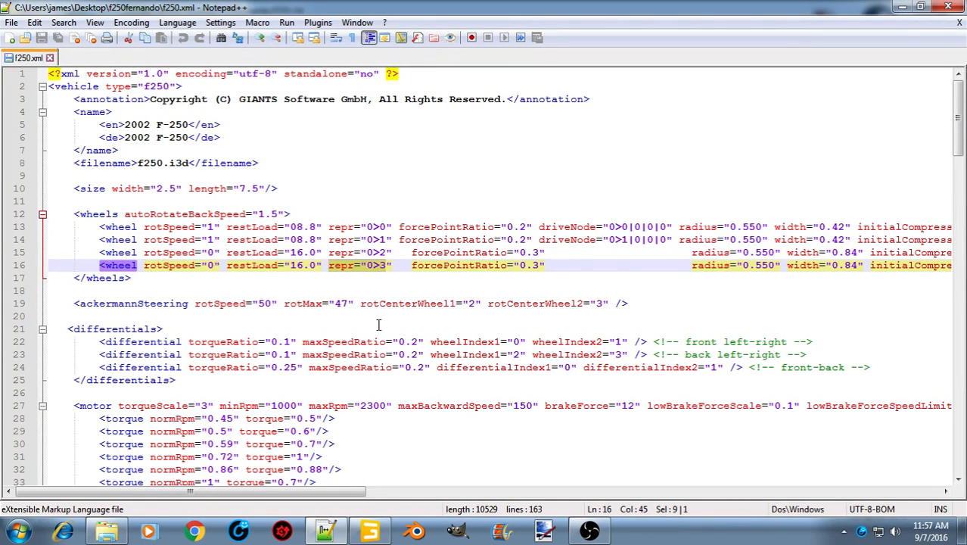
{"action": "scroll", "coordinate": [378, 325], "scroll_direction": "down", "scroll_amount": 5}
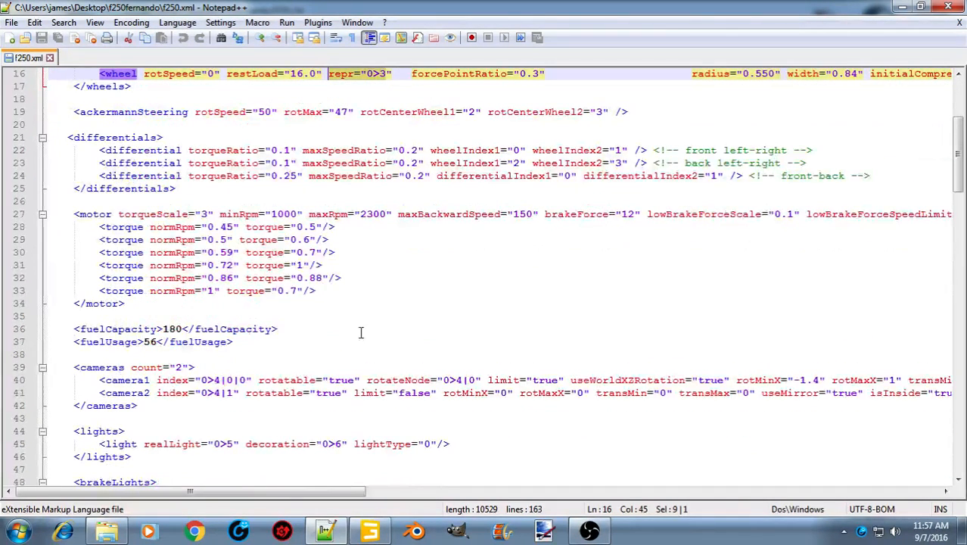
{"action": "left_click", "coordinate": [215, 176]}
{"action": "left_click", "coordinate": [210, 265]}
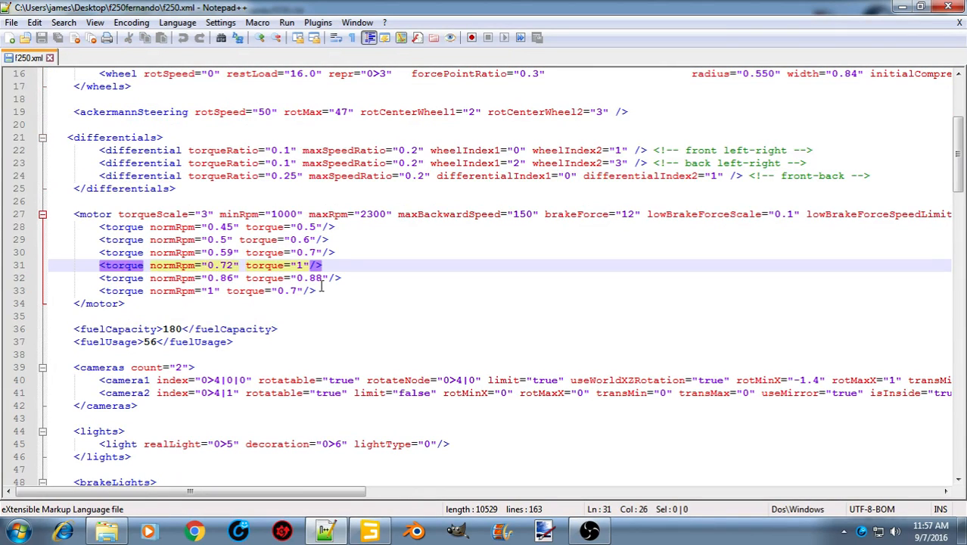
{"action": "scroll", "coordinate": [211, 330], "scroll_direction": "down", "scroll_amount": 2}
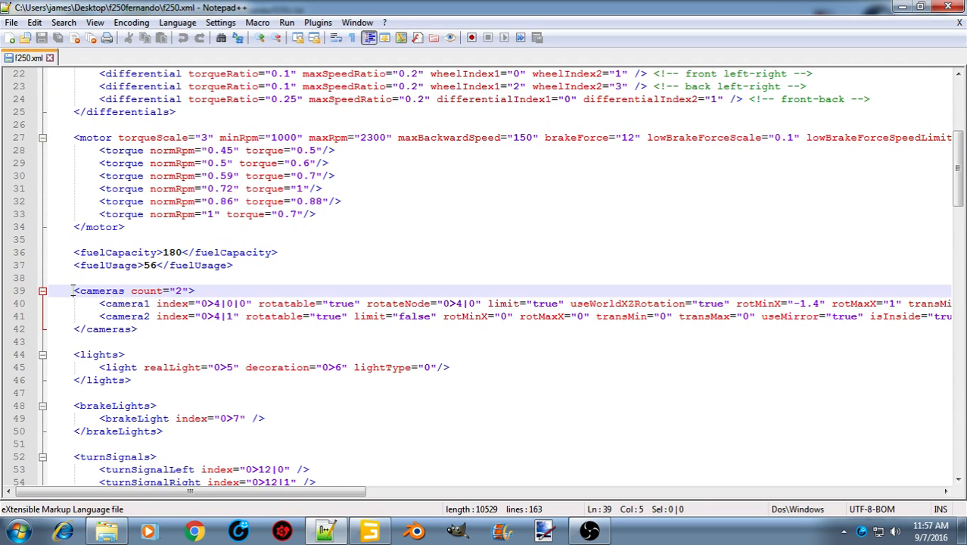
{"action": "double_click", "coordinate": [120, 290]}
{"action": "left_click_drag", "start_coordinate": [173, 290], "coordinate": [184, 290]}
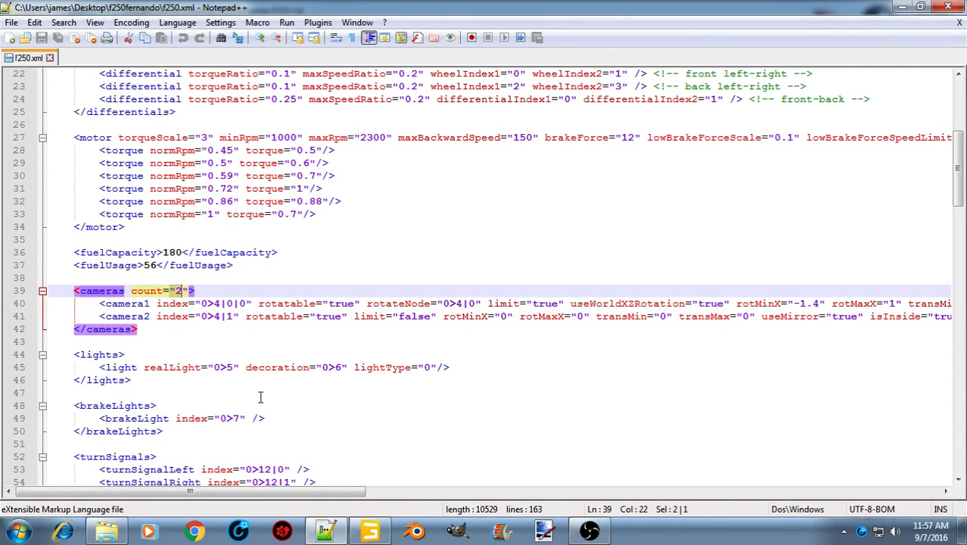
Switch to GIANTS Editor, expand the cameras group and check the index paths of outdoorCameraTarget and indoorCamera
{"action": "left_click", "coordinate": [370, 531]}
{"action": "left_click", "coordinate": [68, 138]}
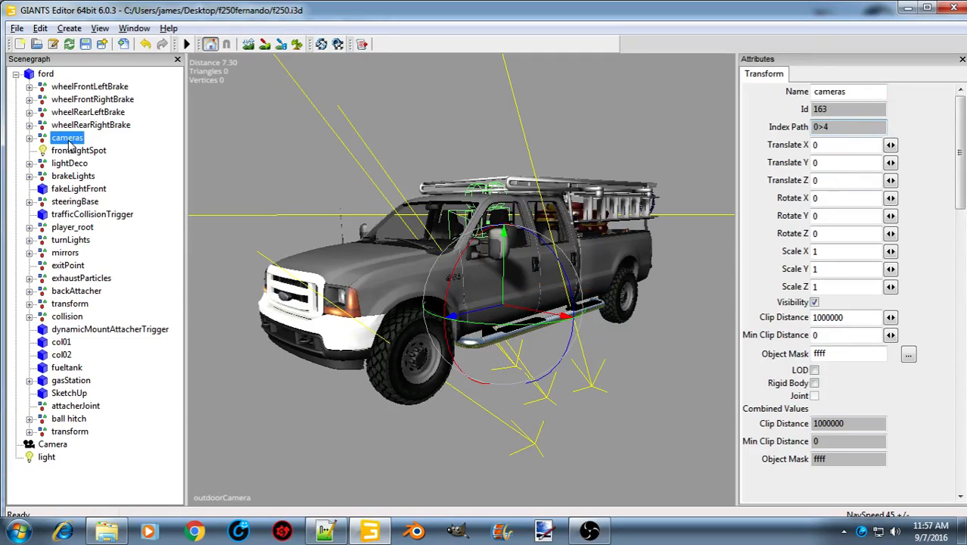
{"action": "left_click", "coordinate": [29, 139]}
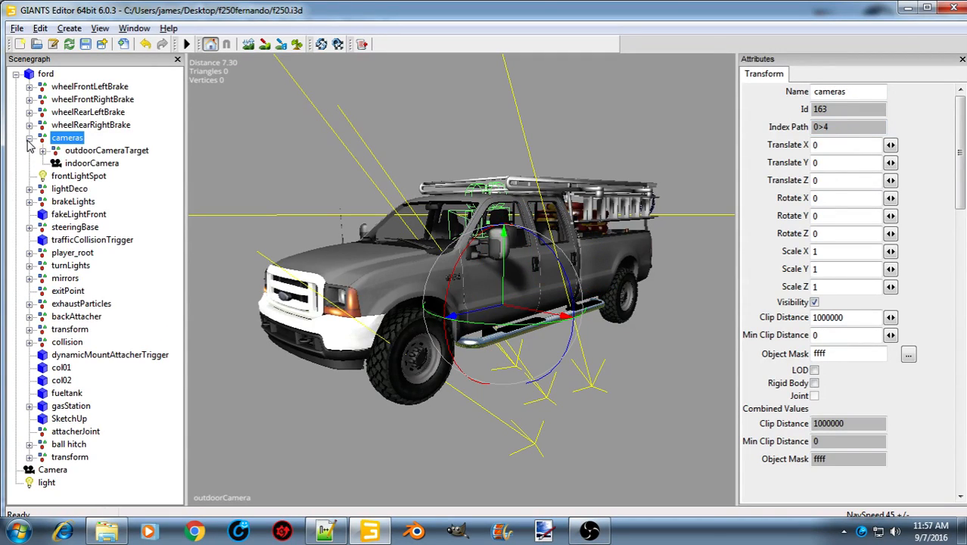
{"action": "left_click", "coordinate": [93, 154]}
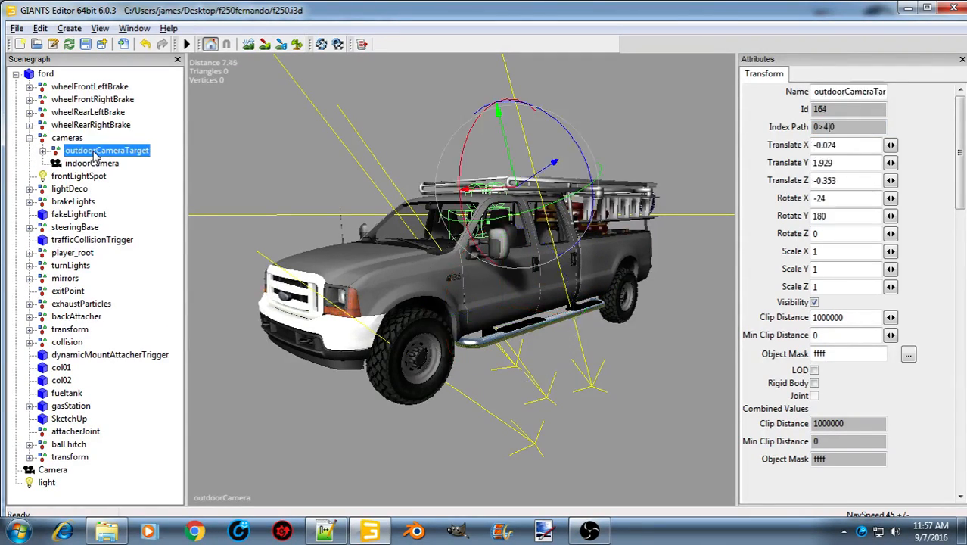
{"action": "left_click", "coordinate": [97, 166]}
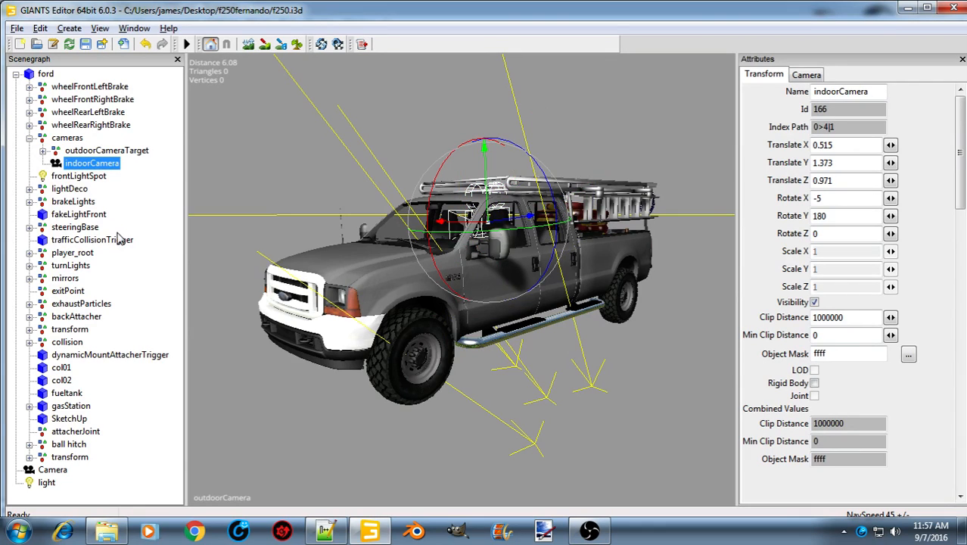
Expand outdoorCameraTarget, check the index path of its outdoorCamera child, and return to f250.xml in Notepad++
{"action": "left_click", "coordinate": [111, 154]}
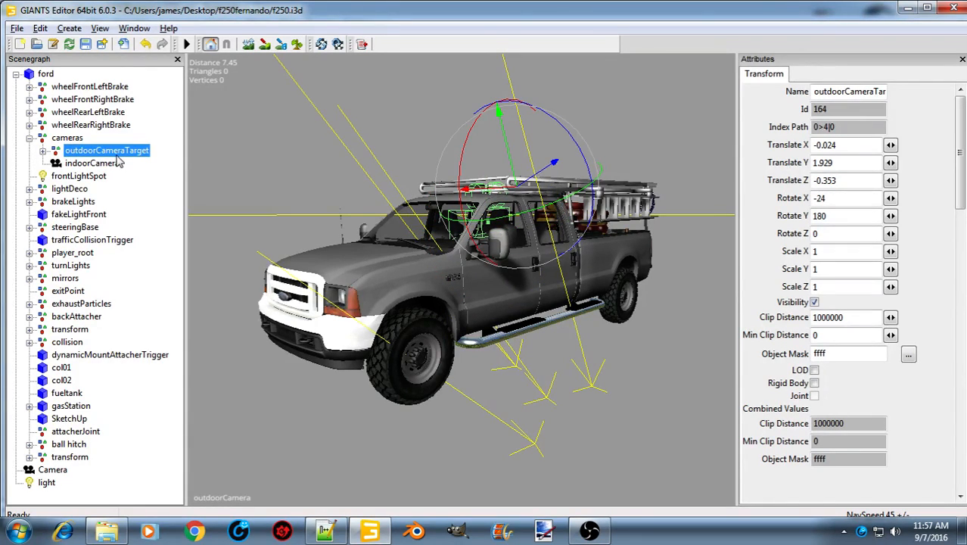
{"action": "left_click", "coordinate": [43, 150]}
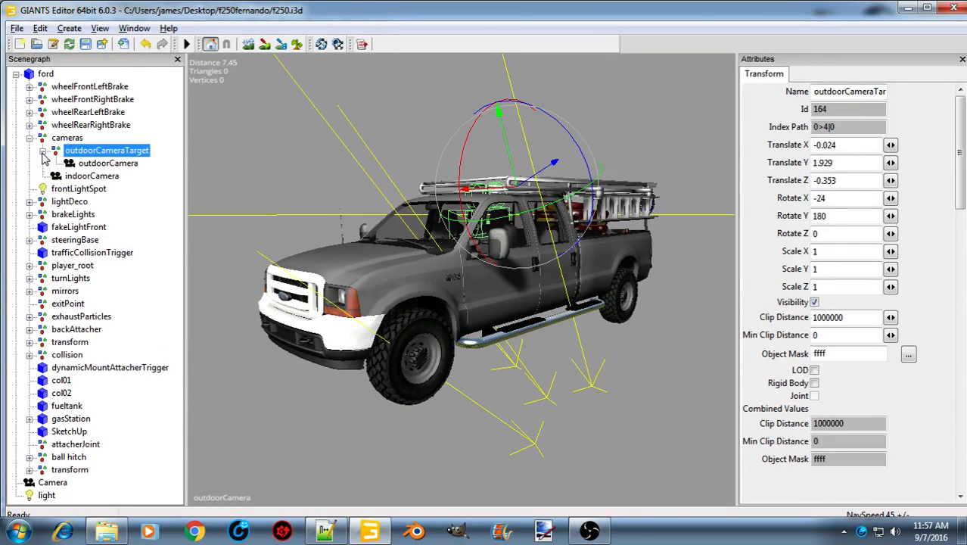
{"action": "left_click", "coordinate": [106, 163]}
{"action": "left_click_drag", "start_coordinate": [845, 128], "coordinate": [825, 129]}
{"action": "left_click", "coordinate": [325, 531]}
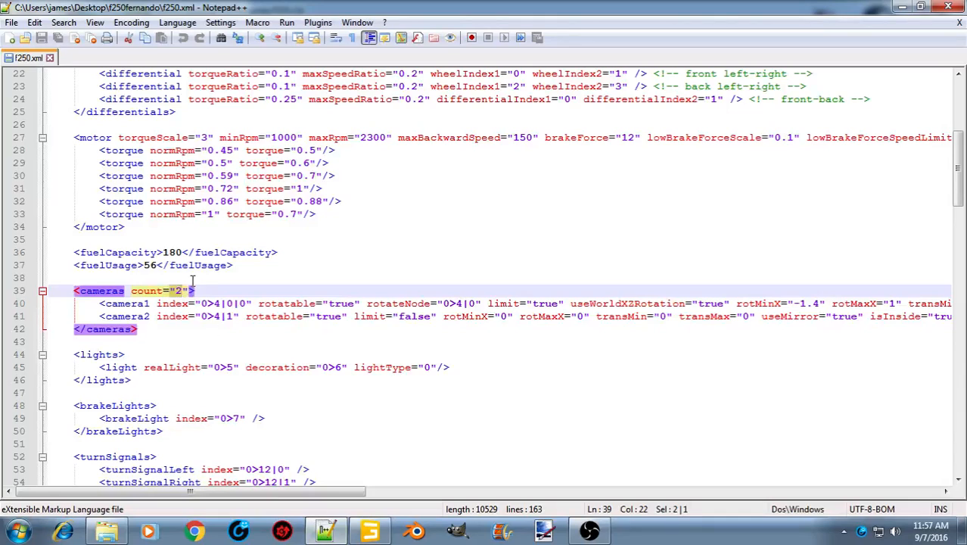
Highlight camera1's index attribute in f250.xml and compare it with outdoorCamera's index path in GIANTS Editor, returning to Notepad++
{"action": "double_click", "coordinate": [160, 303]}
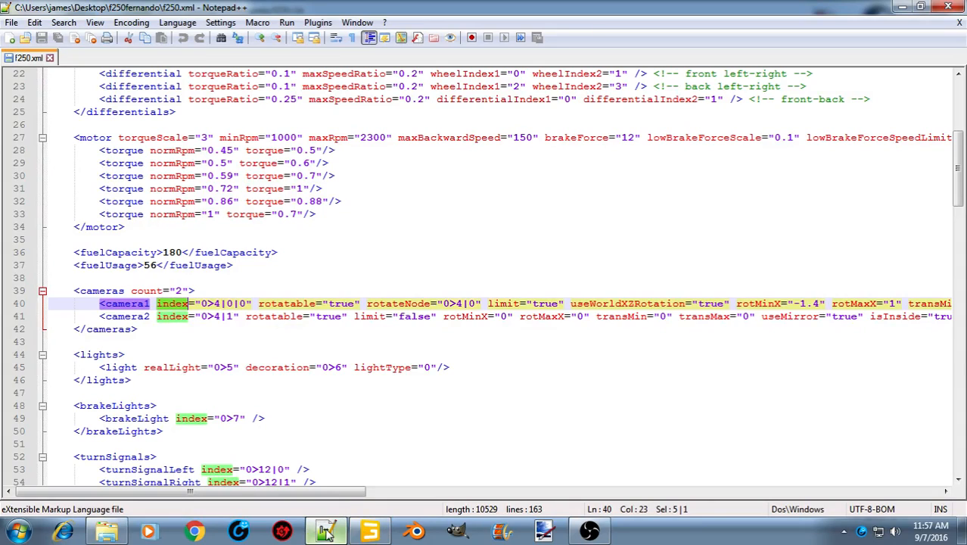
{"action": "left_click", "coordinate": [370, 531]}
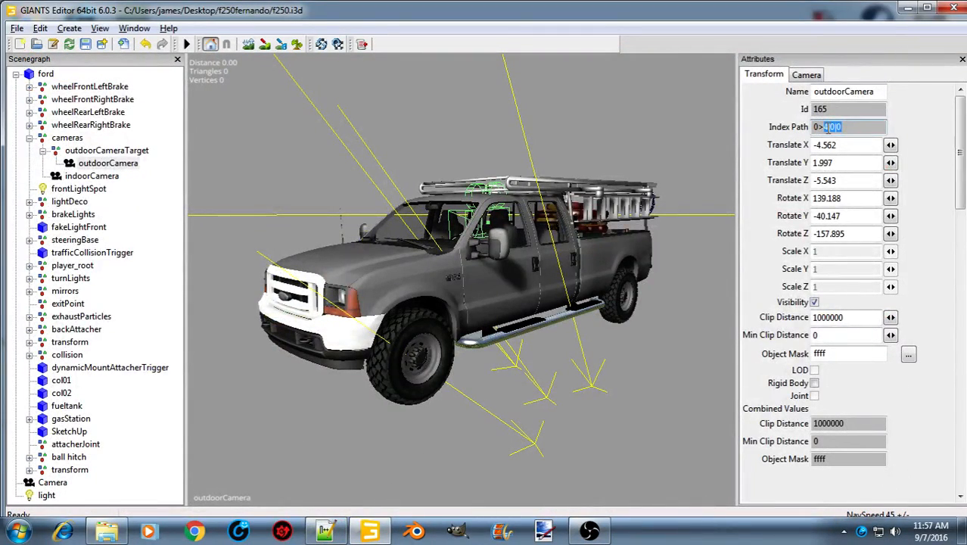
{"action": "left_click", "coordinate": [370, 531]}
{"action": "left_click", "coordinate": [325, 531]}
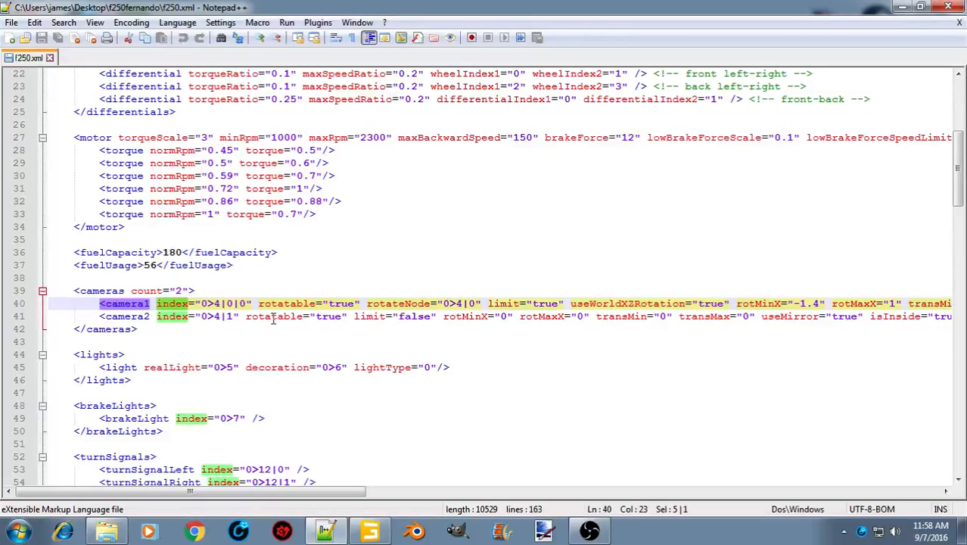
Highlight camera1's index and rotateNode values, and compare rotateNode with outdoorCameraTarget's index path in GIANTS Editor
{"action": "left_click_drag", "start_coordinate": [201, 303], "coordinate": [247, 303]}
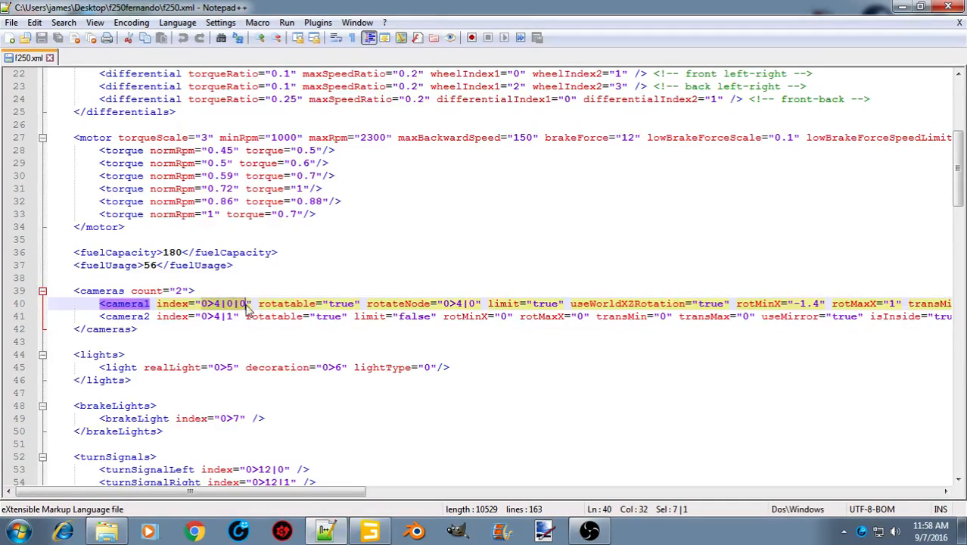
{"action": "left_click_drag", "start_coordinate": [366, 303], "coordinate": [472, 304]}
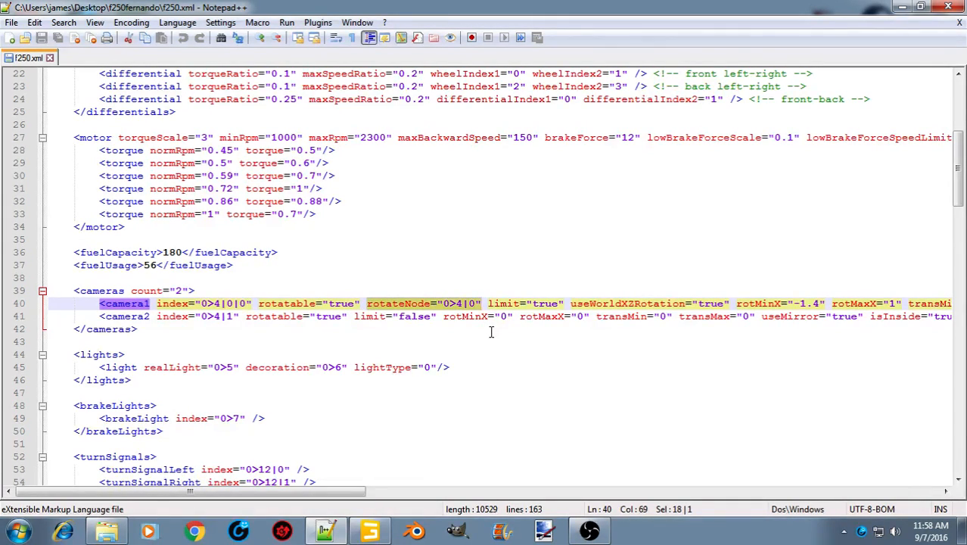
{"action": "left_click", "coordinate": [370, 531]}
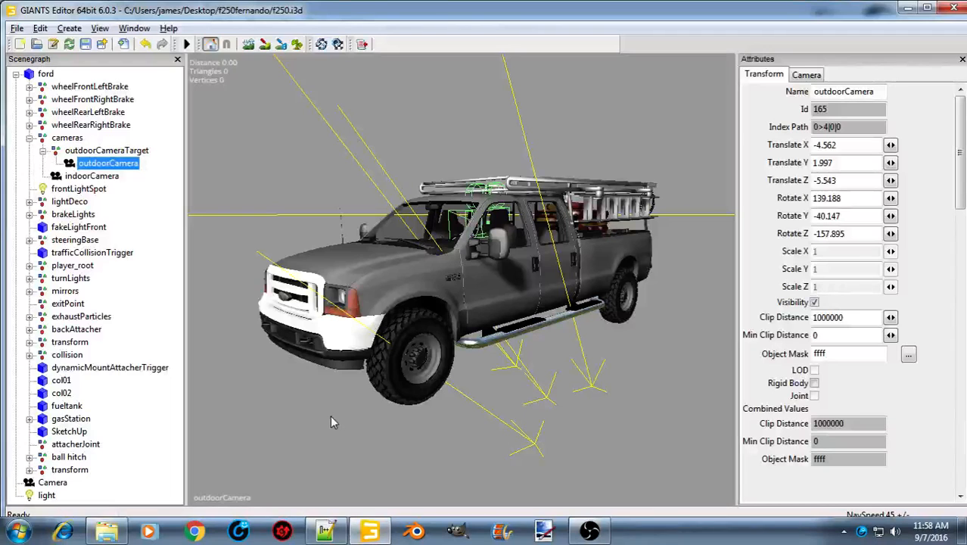
{"action": "double_click", "coordinate": [108, 153]}
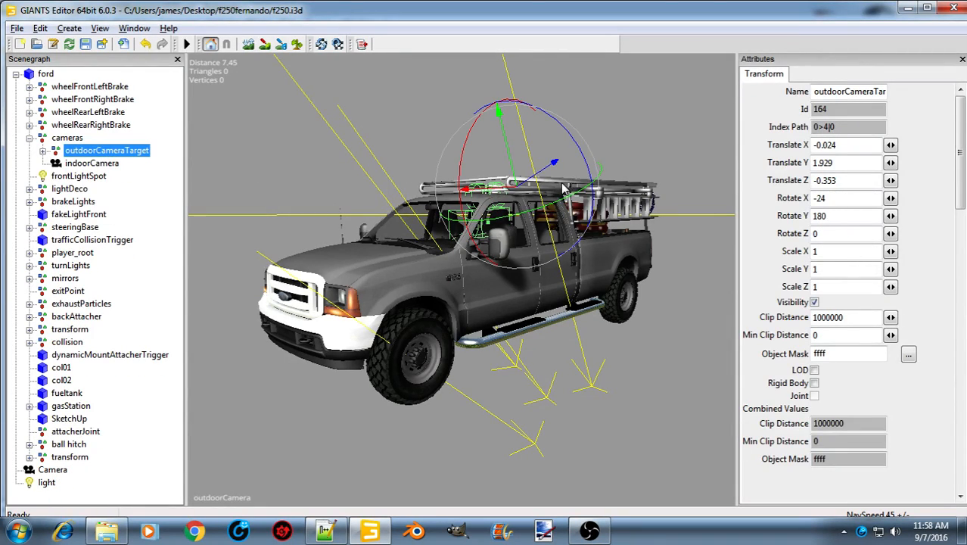
{"action": "left_click", "coordinate": [838, 127]}
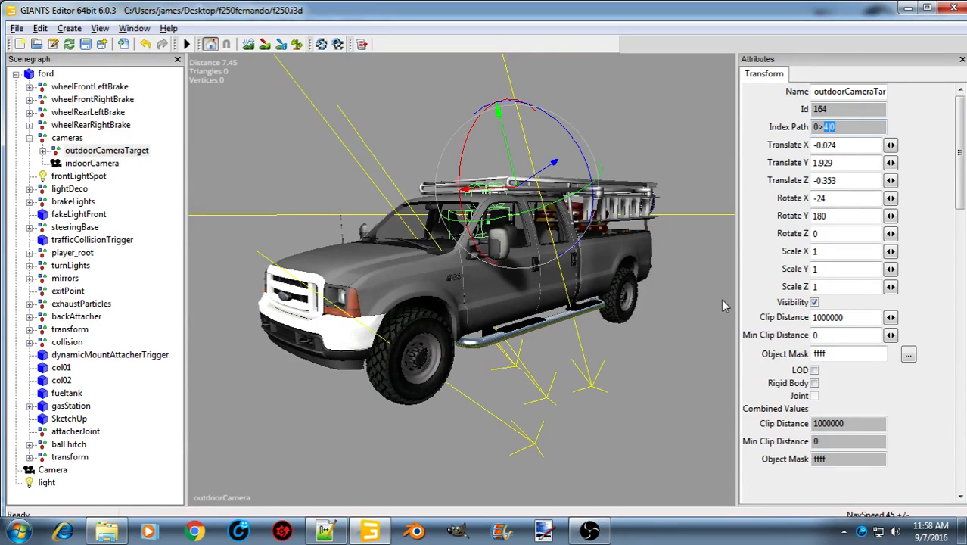
Check indoorCamera's index path and highlight the matching camera2 index entry in f250.xml in Notepad++
{"action": "left_click", "coordinate": [84, 163]}
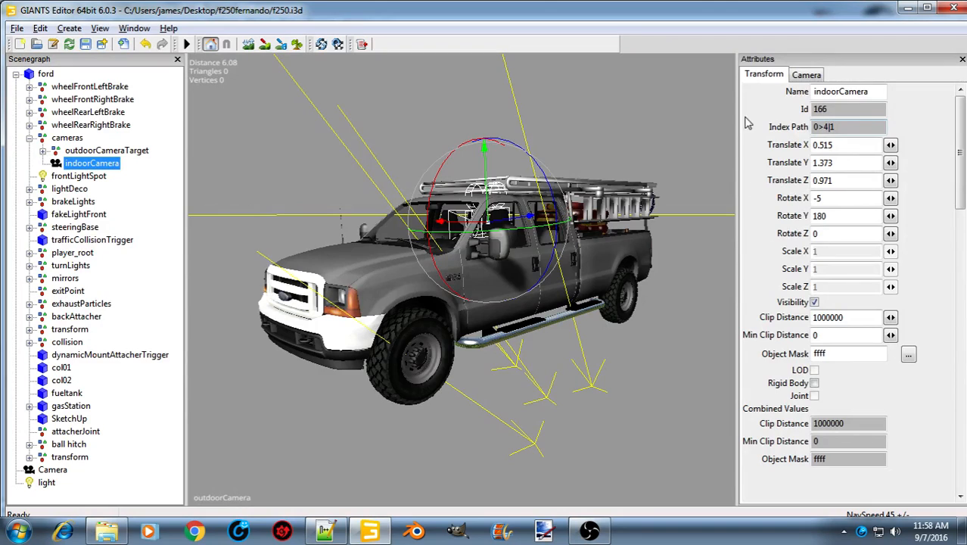
{"action": "left_click", "coordinate": [329, 530]}
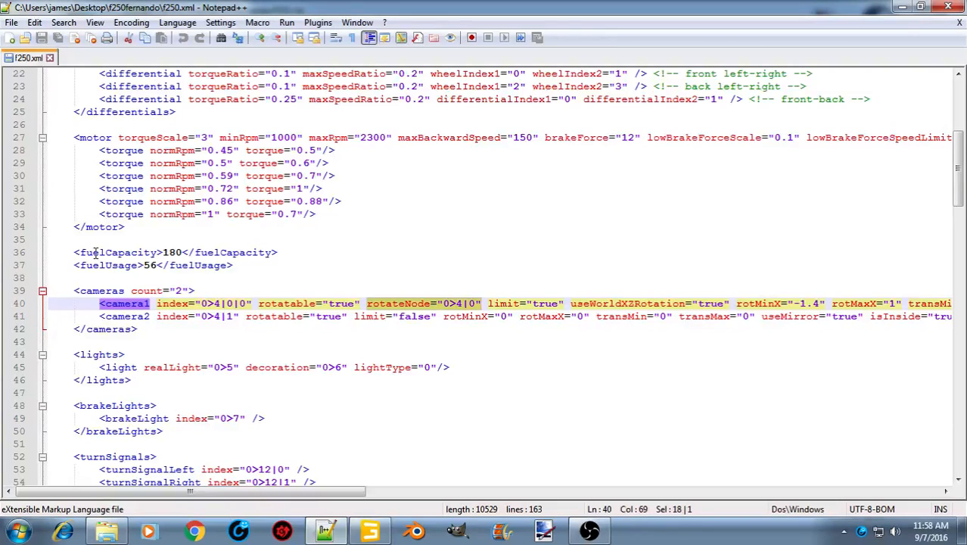
{"action": "left_click_drag", "start_coordinate": [157, 316], "coordinate": [224, 323]}
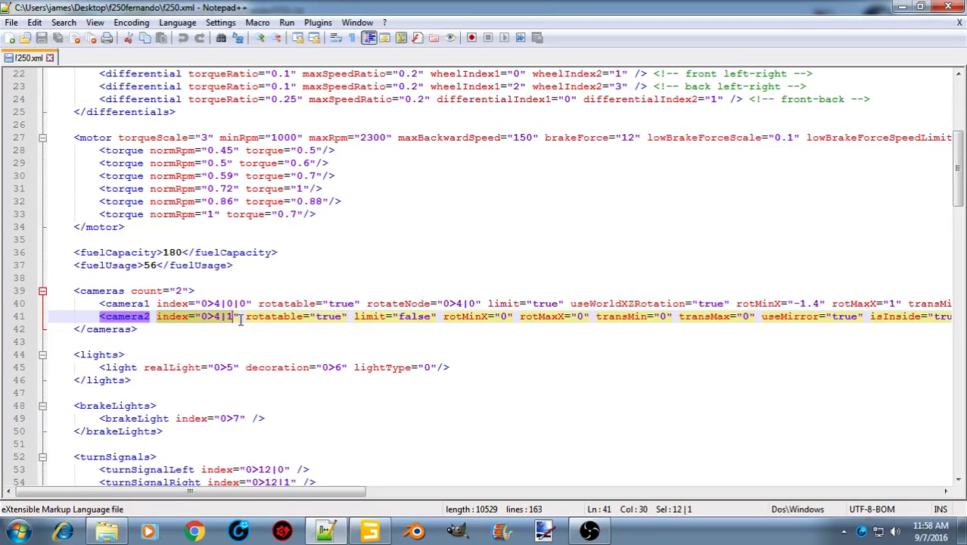
Return to GIANTS Editor, highlight indoorCamera's Rotate Y and index path values, and close the editor without saving f250.i3d
{"action": "left_click", "coordinate": [372, 531]}
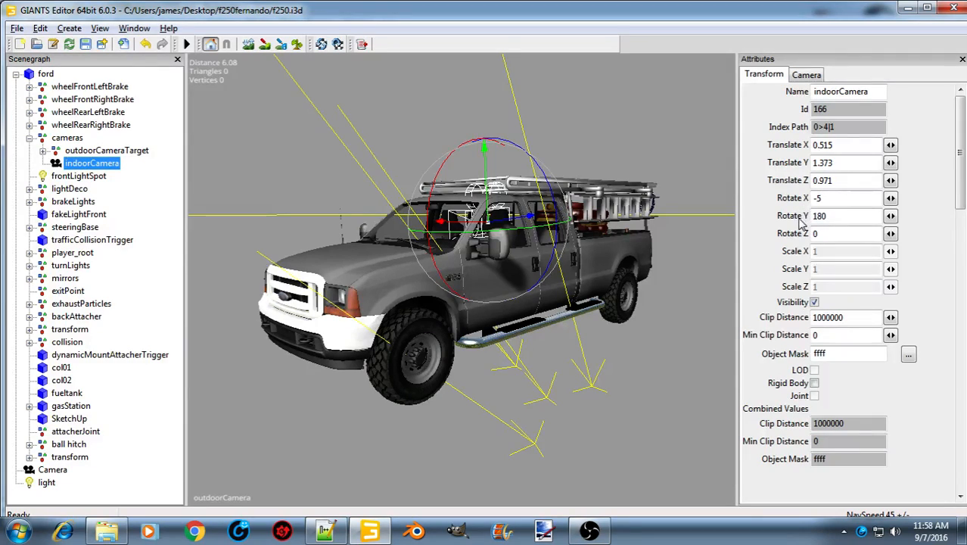
{"action": "left_click_drag", "start_coordinate": [835, 216], "coordinate": [815, 217]}
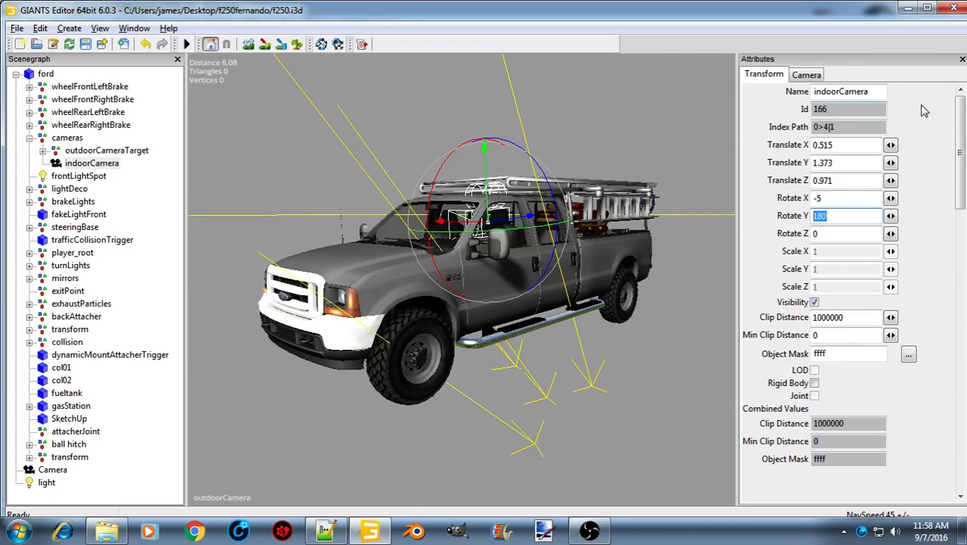
{"action": "left_click_drag", "start_coordinate": [837, 127], "coordinate": [806, 127]}
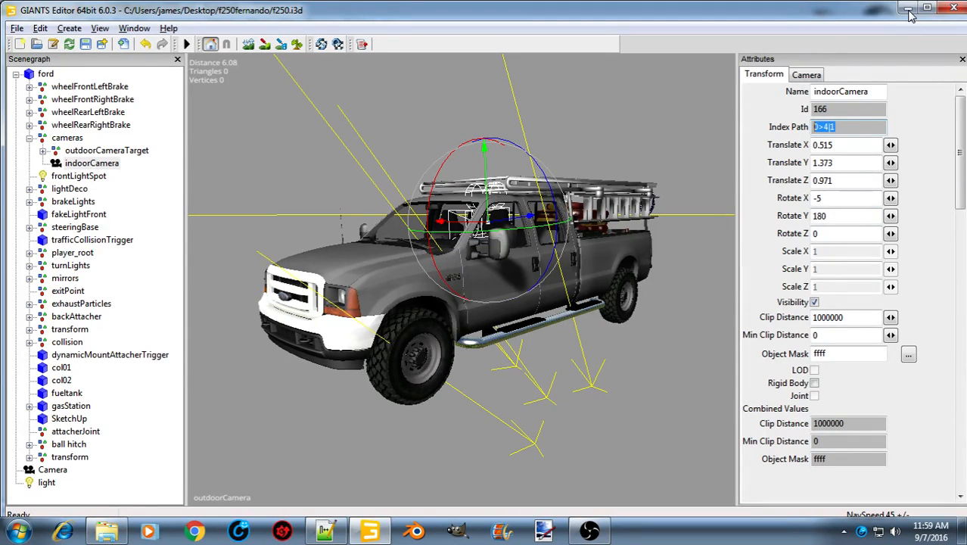
{"action": "left_click", "coordinate": [953, 8]}
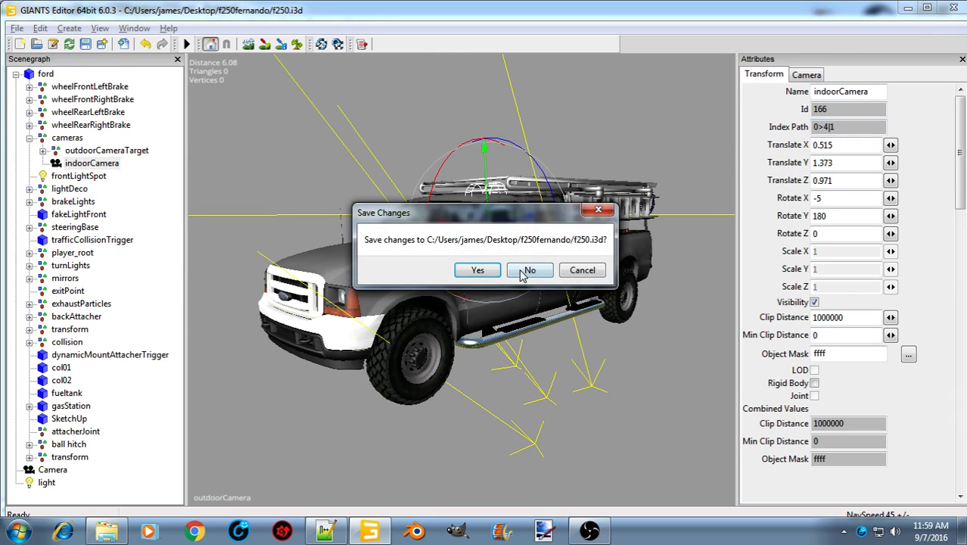
{"action": "left_click", "coordinate": [528, 270]}
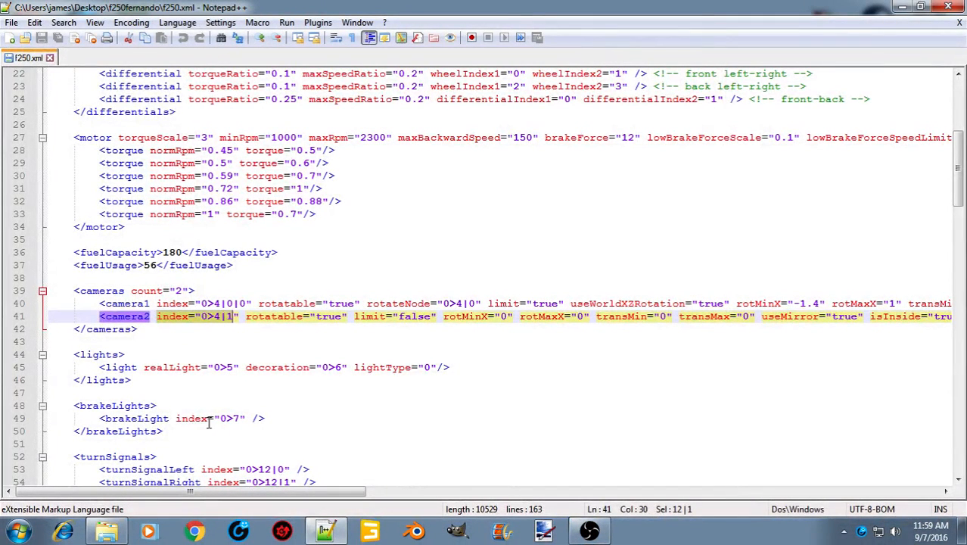
Highlight the brakeLight index value in f250.xml and look over the turn signal, reverse light and mirror entries
{"action": "left_click_drag", "start_coordinate": [207, 420], "coordinate": [242, 419]}
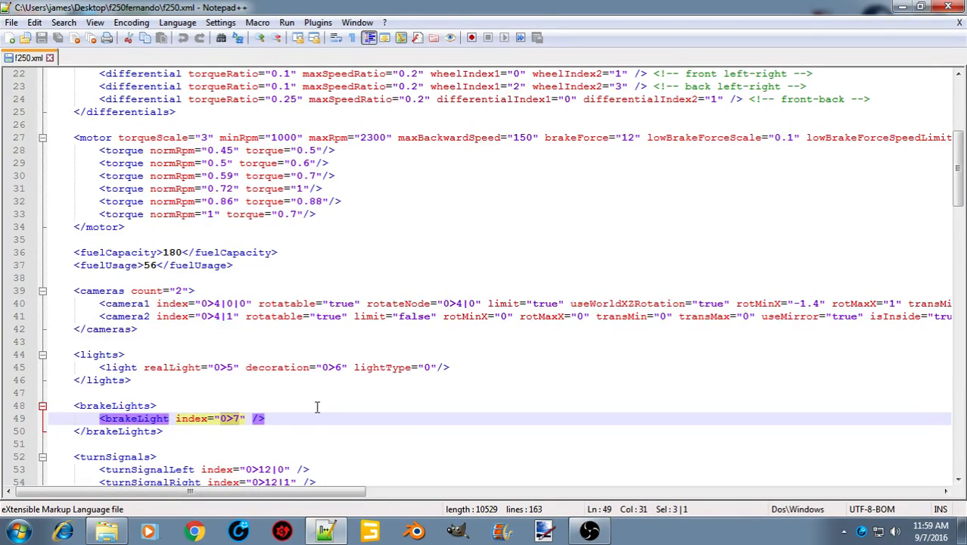
{"action": "scroll", "coordinate": [317, 406], "scroll_direction": "down", "scroll_amount": 3}
{"action": "scroll", "coordinate": [271, 453], "scroll_direction": "down", "scroll_amount": 1}
{"action": "scroll", "coordinate": [272, 452], "scroll_direction": "down", "scroll_amount": 1}
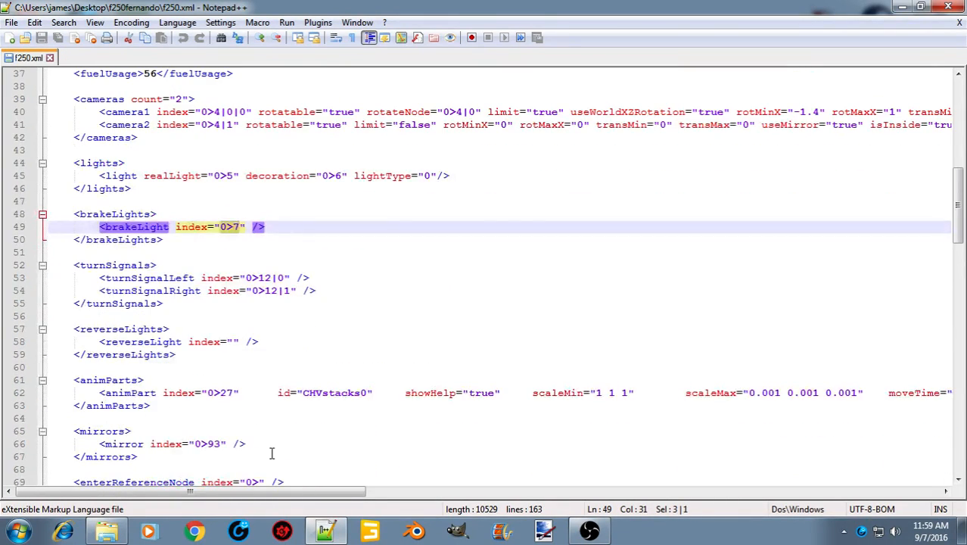
{"action": "scroll", "coordinate": [264, 413], "scroll_direction": "up", "scroll_amount": 4}
Close f250.xml and Notepad++, and open the f250 i3D file from the mod folder in Notepad++
{"action": "left_click", "coordinate": [50, 58]}
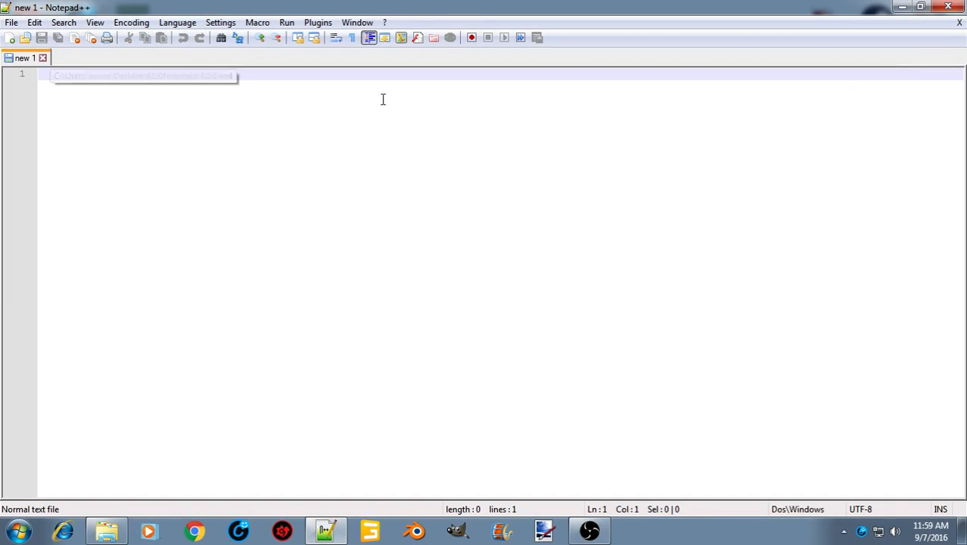
{"action": "left_click", "coordinate": [947, 7]}
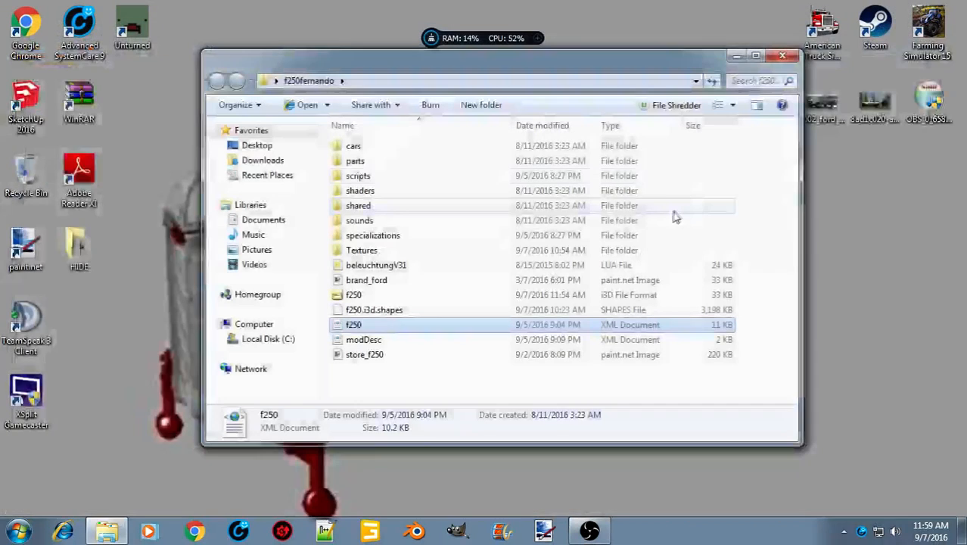
{"action": "left_click", "coordinate": [356, 295]}
{"action": "right_click", "coordinate": [355, 295]}
{"action": "left_click", "coordinate": [412, 258]}
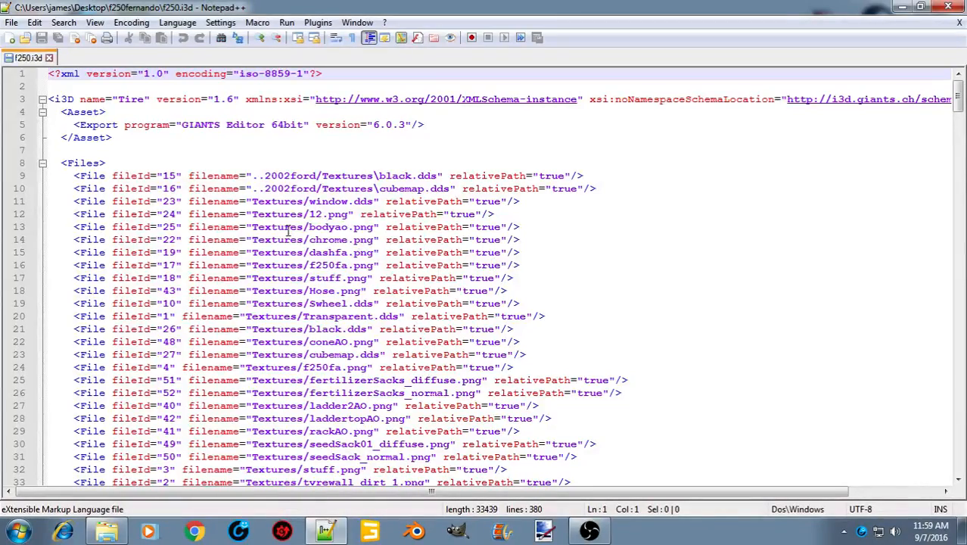
Look through the Files list of f250.i3d and highlight the ..2002ford/Textures paths of black.dds and cubemap.dds
{"action": "scroll", "coordinate": [287, 231], "scroll_direction": "down", "scroll_amount": 1}
{"action": "scroll", "coordinate": [297, 283], "scroll_direction": "down", "scroll_amount": 5}
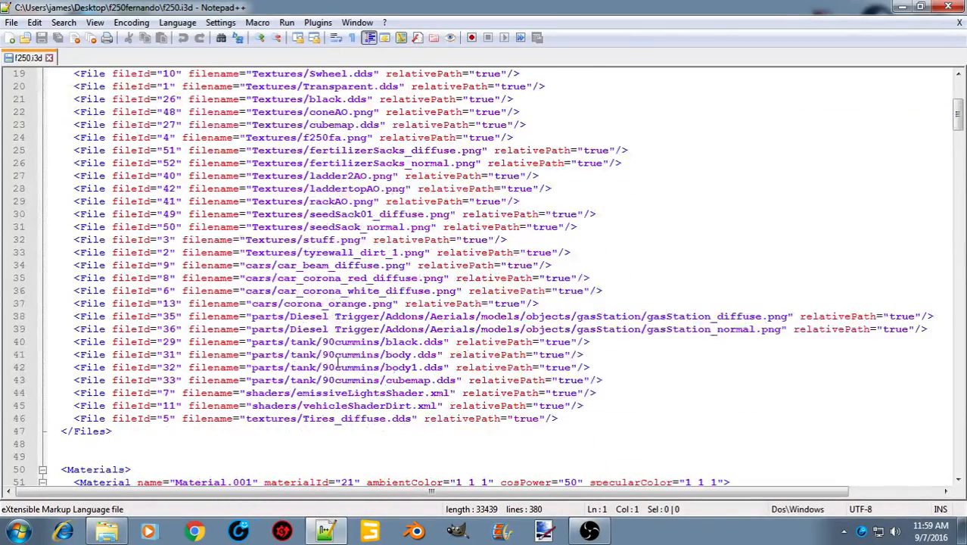
{"action": "scroll", "coordinate": [344, 252], "scroll_direction": "up", "scroll_amount": 5}
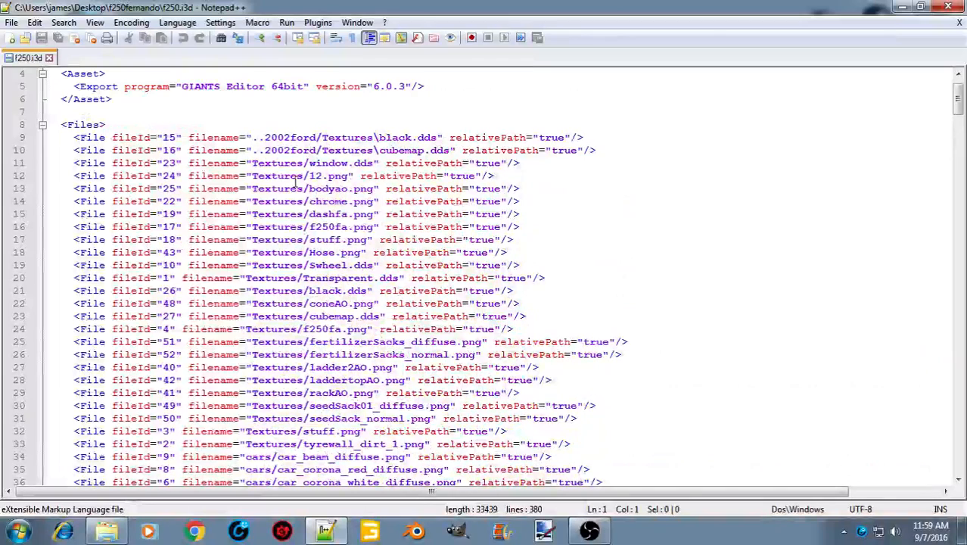
{"action": "left_click_drag", "start_coordinate": [253, 138], "coordinate": [443, 139]}
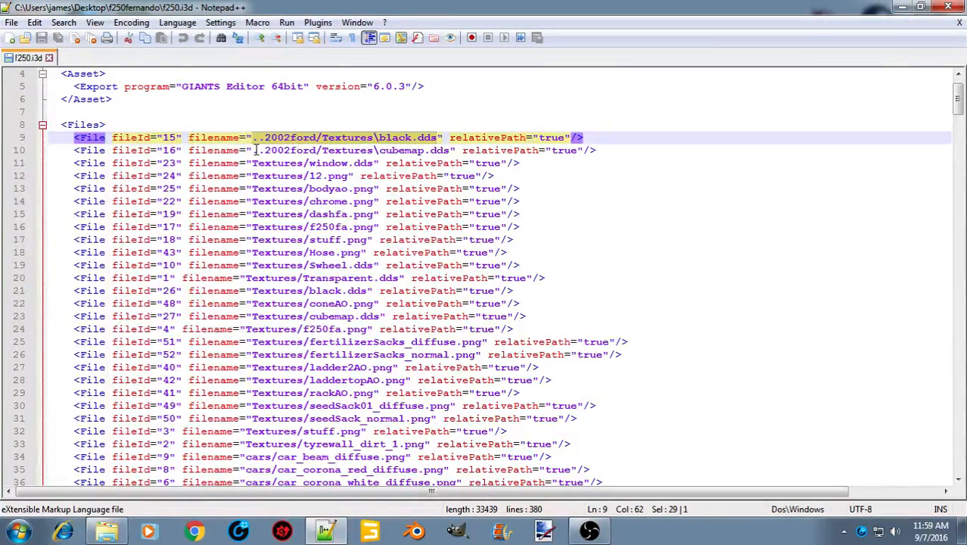
{"action": "left_click_drag", "start_coordinate": [253, 150], "coordinate": [451, 150]}
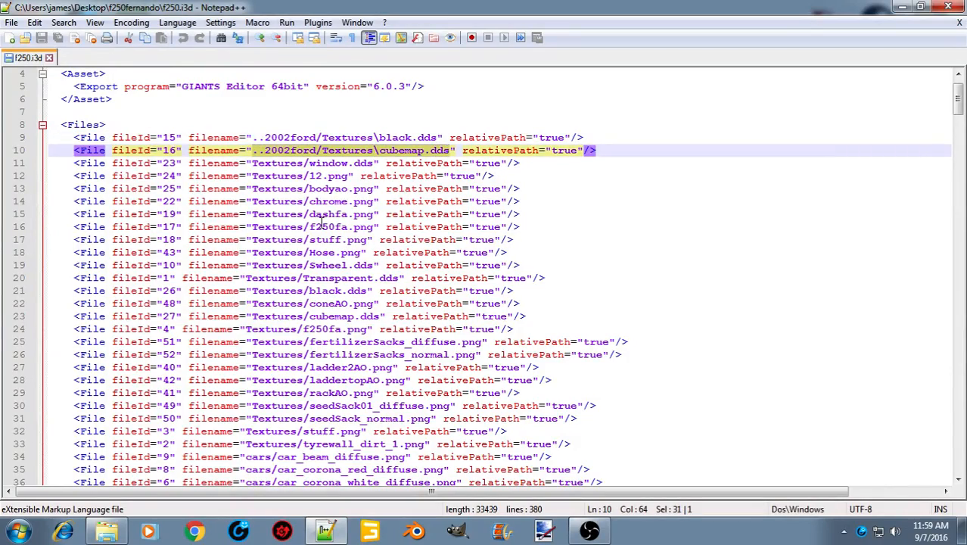
Review the remaining texture paths in the Files list and highlight the ..2002ford part of the black.dds path
{"action": "scroll", "coordinate": [305, 357], "scroll_direction": "down", "scroll_amount": 1}
{"action": "scroll", "coordinate": [306, 357], "scroll_direction": "down", "scroll_amount": 3}
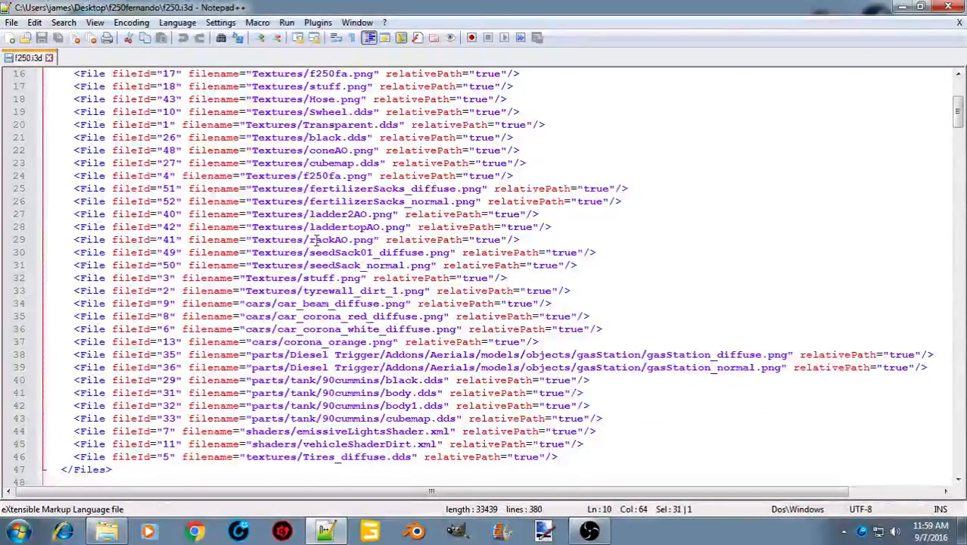
{"action": "scroll", "coordinate": [284, 337], "scroll_direction": "up", "scroll_amount": 4}
{"action": "scroll", "coordinate": [317, 239], "scroll_direction": "up", "scroll_amount": 1}
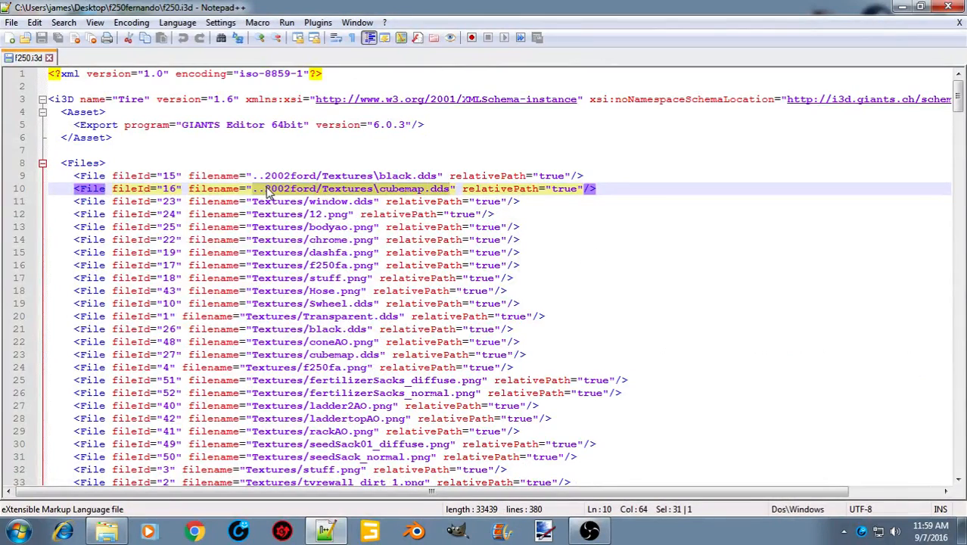
{"action": "left_click", "coordinate": [317, 188]}
{"action": "left_click_drag", "start_coordinate": [253, 176], "coordinate": [316, 176]}
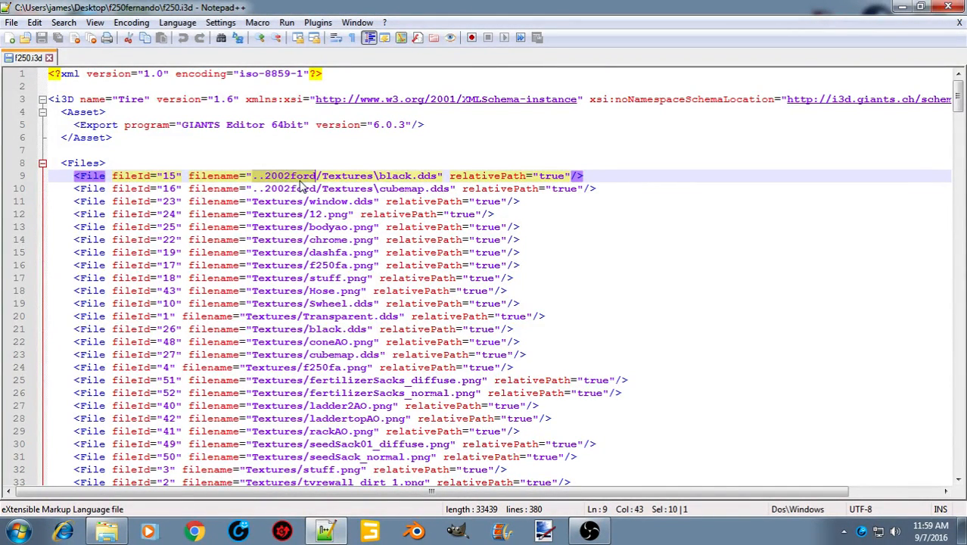
Minimize Notepad++, close the mod folder window, move the two overlapping desktop mod folders apart, and open the 2002ford folder
{"action": "left_click", "coordinate": [901, 7]}
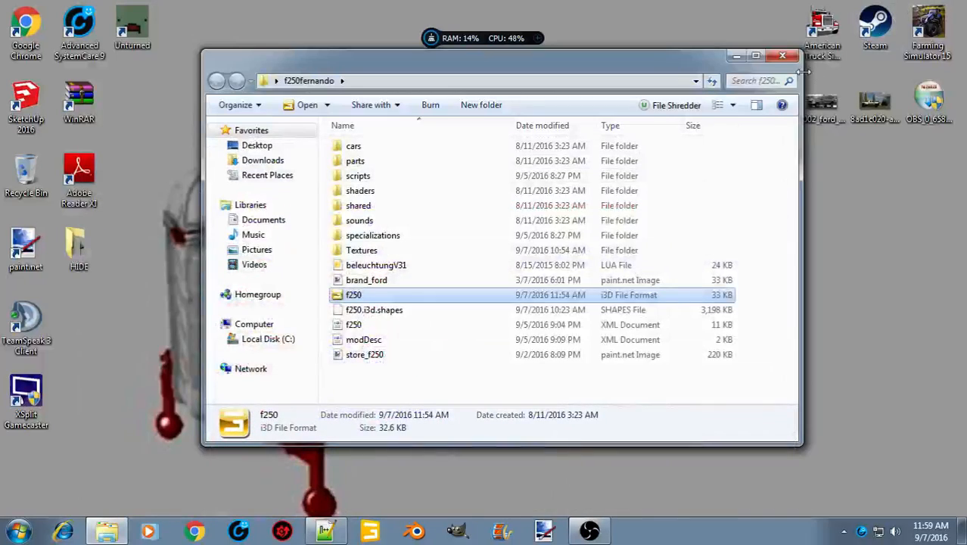
{"action": "left_click", "coordinate": [782, 57]}
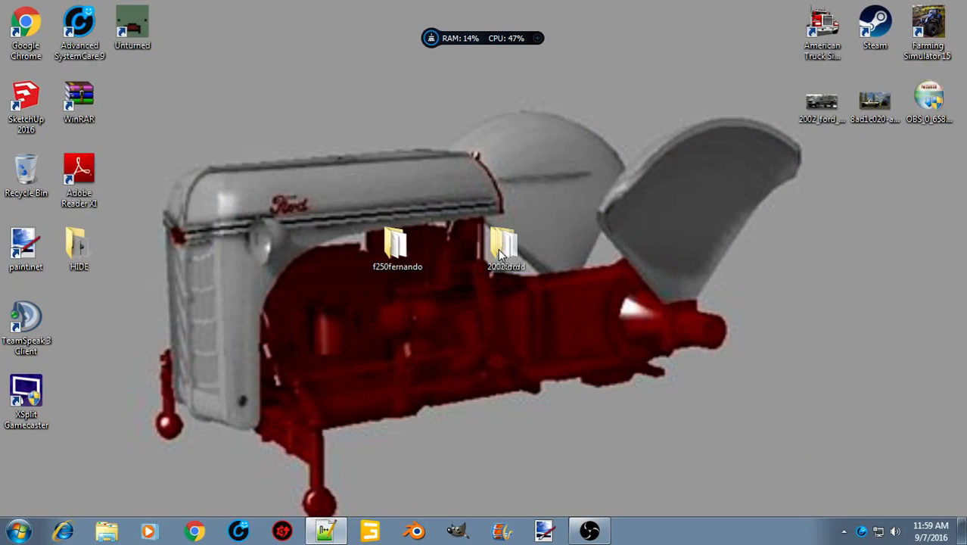
{"action": "left_click_drag", "start_coordinate": [496, 248], "coordinate": [655, 247]}
{"action": "left_click_drag", "start_coordinate": [409, 244], "coordinate": [302, 243]}
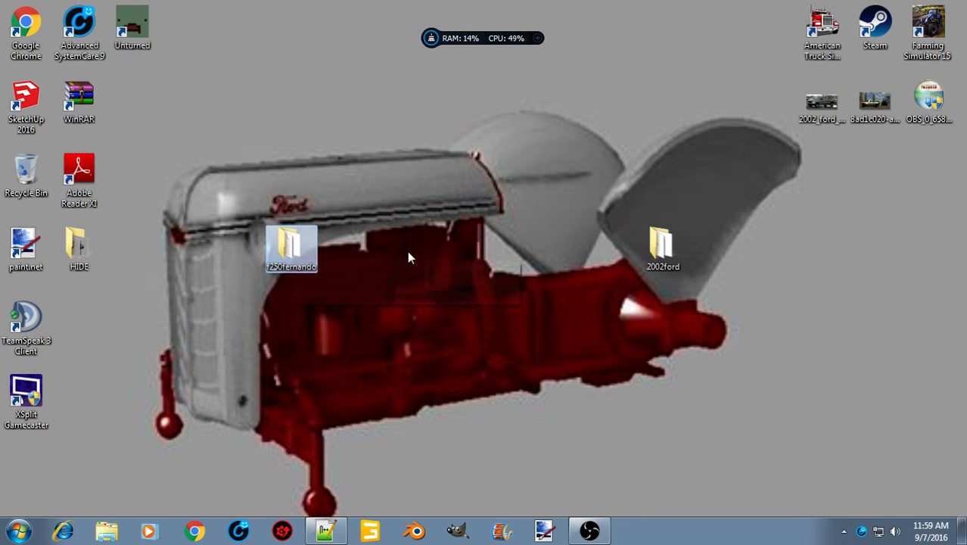
{"action": "double_click", "coordinate": [663, 246]}
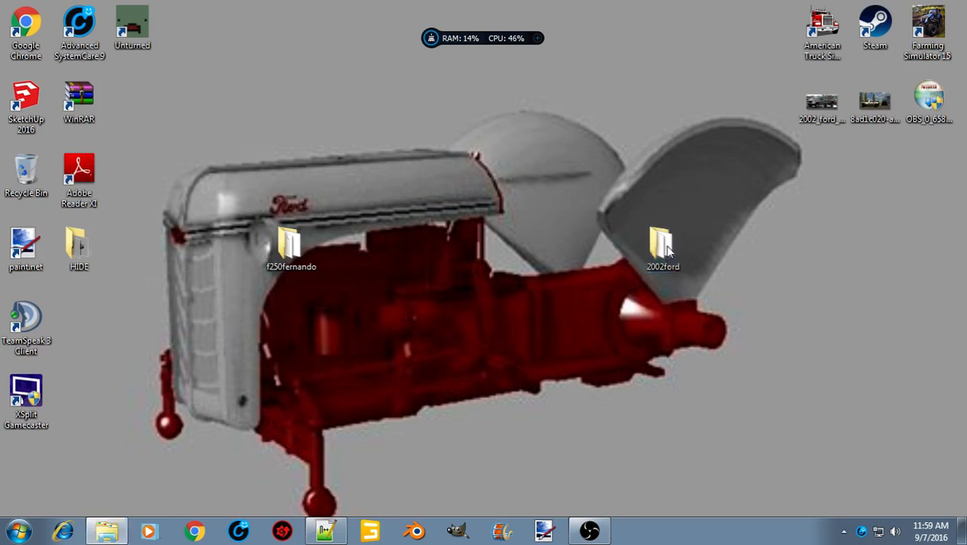
Highlight Textures in the black.dds path in Notepad++ and open the Textures folder inside 2002ford
{"action": "left_click", "coordinate": [326, 531]}
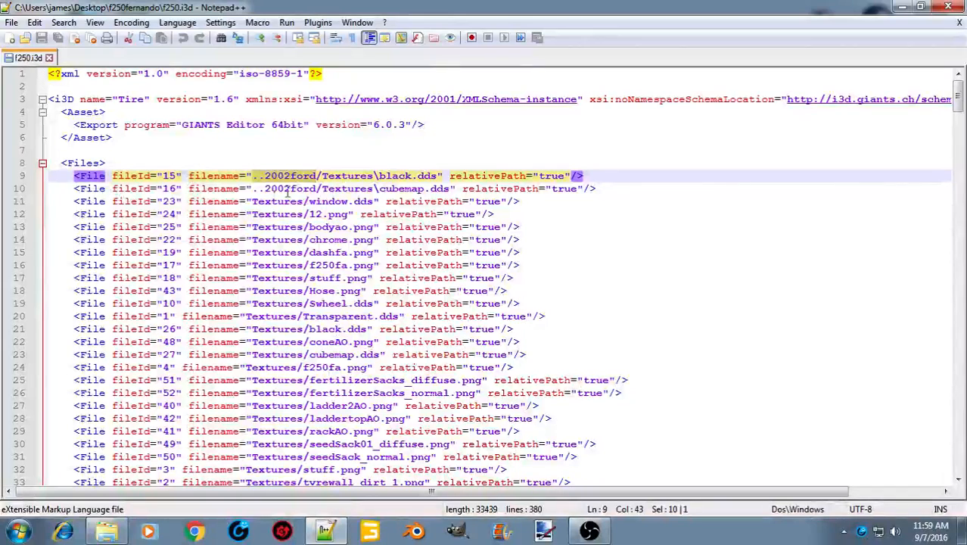
{"action": "left_click_drag", "start_coordinate": [322, 176], "coordinate": [373, 177]}
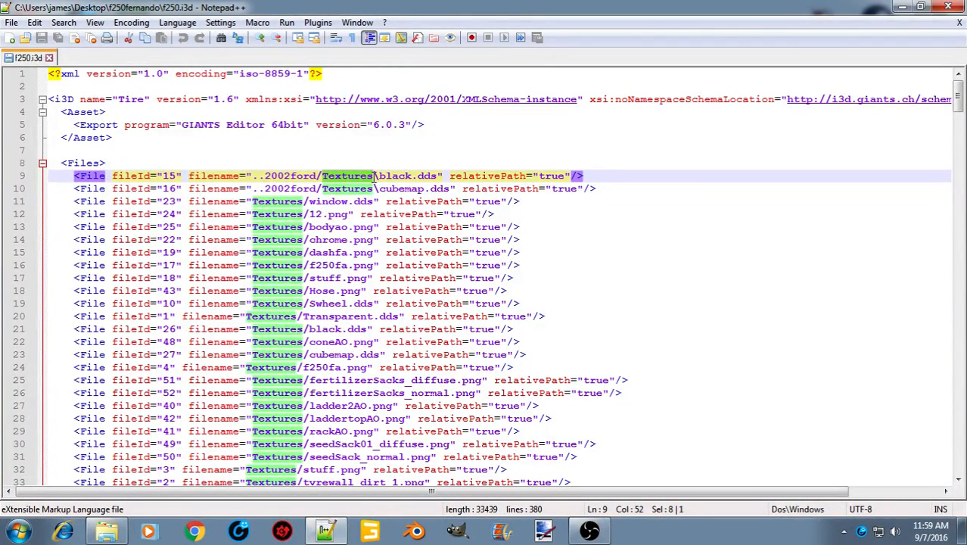
{"action": "left_click", "coordinate": [105, 531]}
{"action": "double_click", "coordinate": [391, 106]}
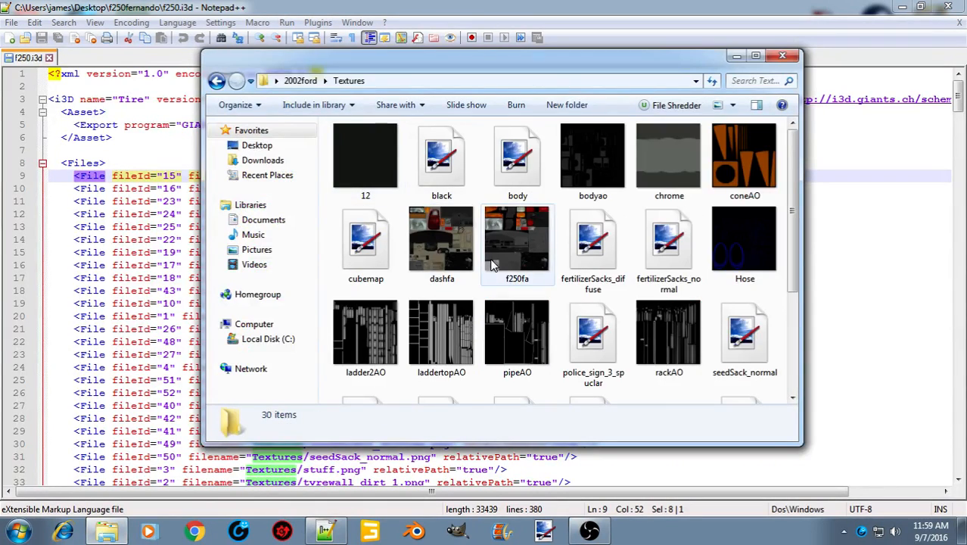
Match the black.dds and cubemap.dds paths in f250.i3d to the files in 2002ford's Textures folder, and close that folder window
{"action": "left_click_drag", "start_coordinate": [476, 59], "coordinate": [701, 76]}
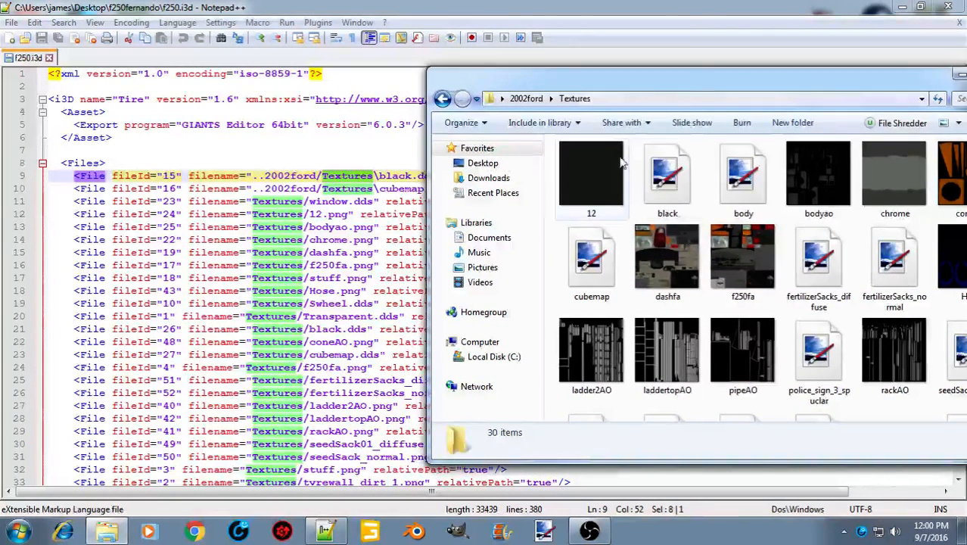
{"action": "left_click", "coordinate": [666, 175]}
{"action": "left_click_drag", "start_coordinate": [411, 176], "coordinate": [379, 188]}
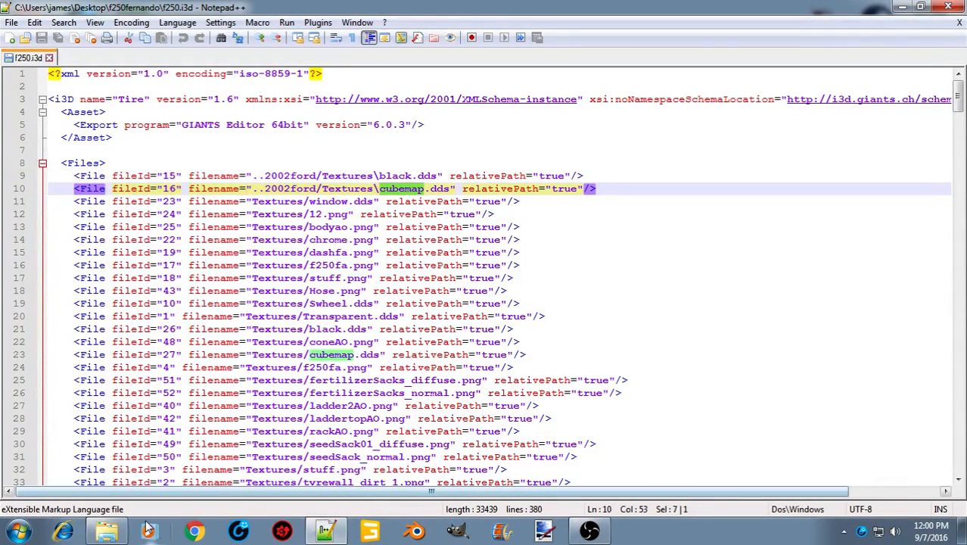
{"action": "left_click", "coordinate": [111, 533]}
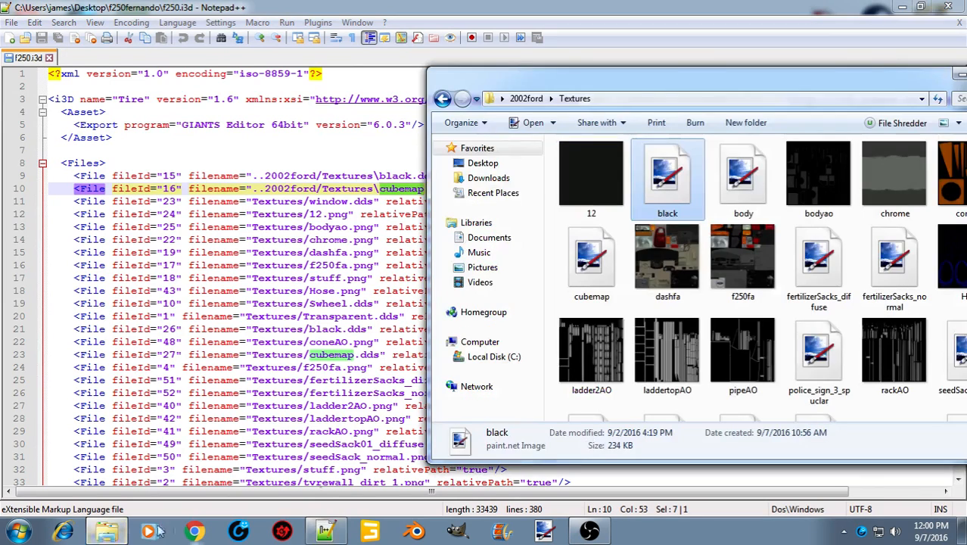
{"action": "left_click", "coordinate": [601, 273]}
{"action": "left_click", "coordinate": [665, 182]}
{"action": "left_click", "coordinate": [594, 261]}
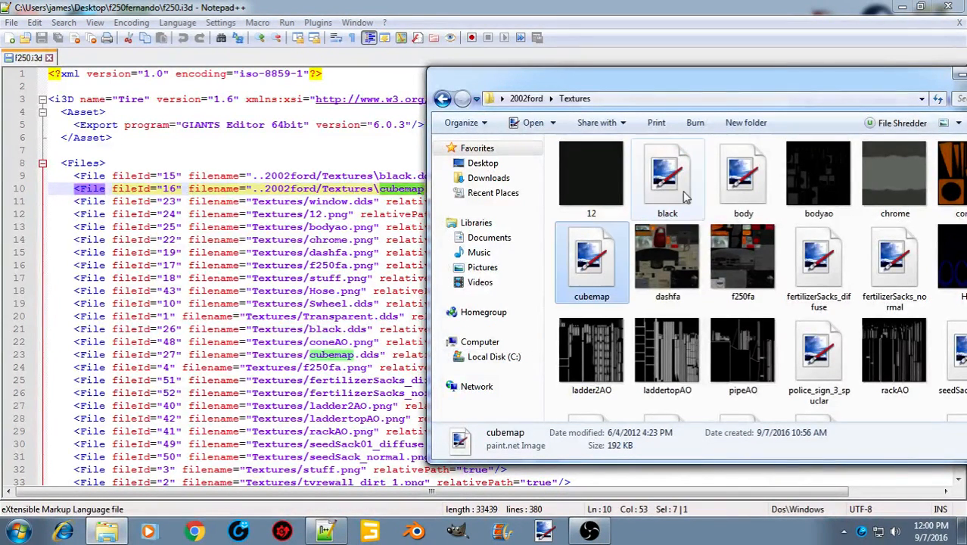
{"action": "left_click_drag", "start_coordinate": [737, 81], "coordinate": [590, 75]}
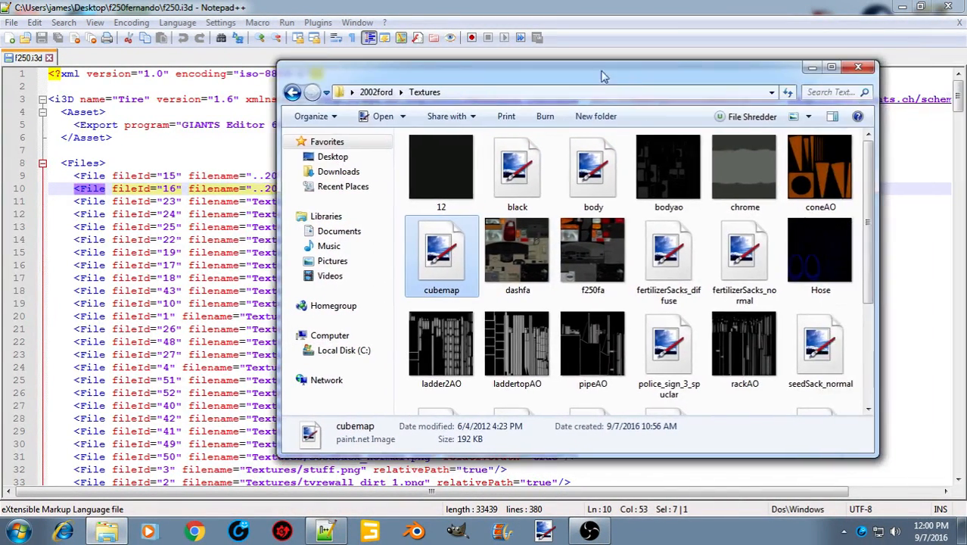
{"action": "left_click", "coordinate": [858, 68]}
Minimize Notepad++, find the black and cubemap files in the Textures folder of f250fernando, and close the window
{"action": "left_click", "coordinate": [901, 7]}
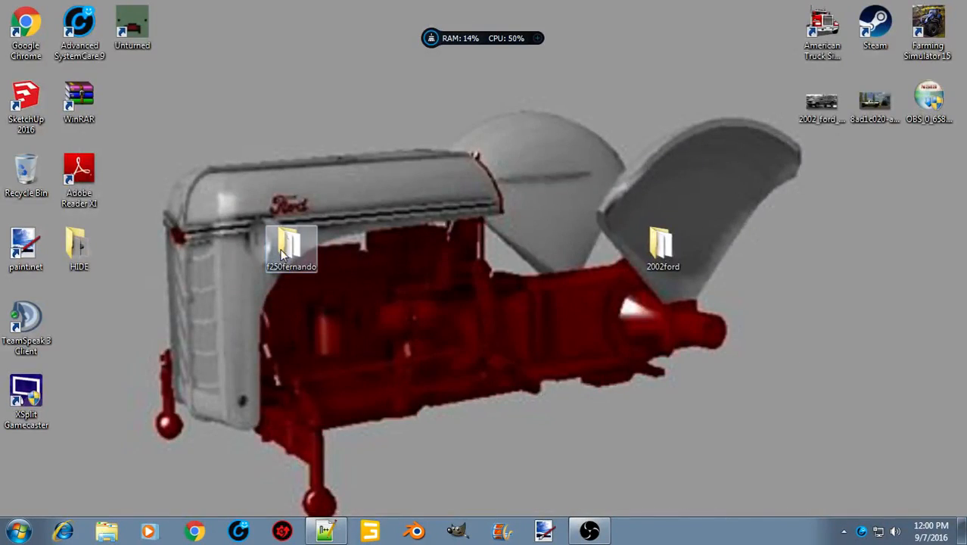
{"action": "double_click", "coordinate": [285, 252]}
{"action": "double_click", "coordinate": [429, 259]}
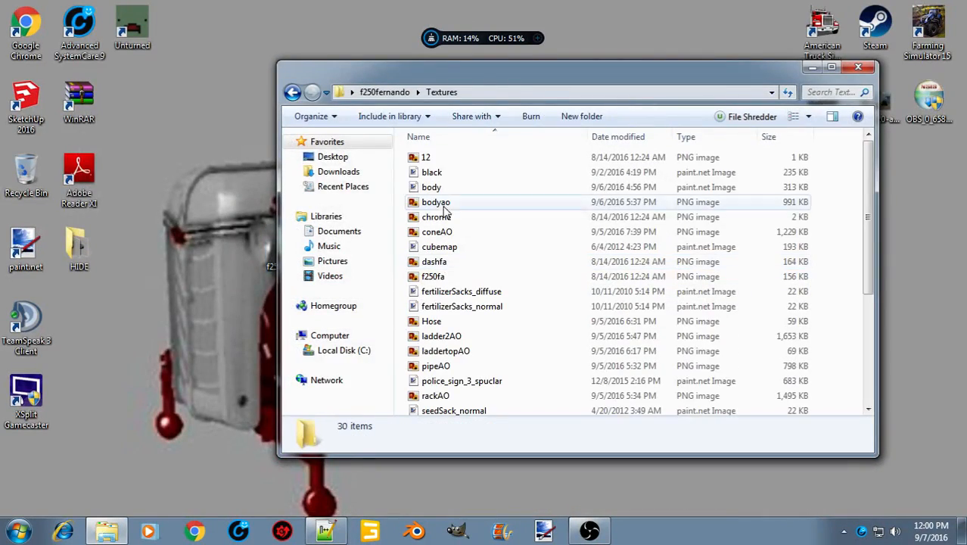
{"action": "left_click", "coordinate": [438, 174]}
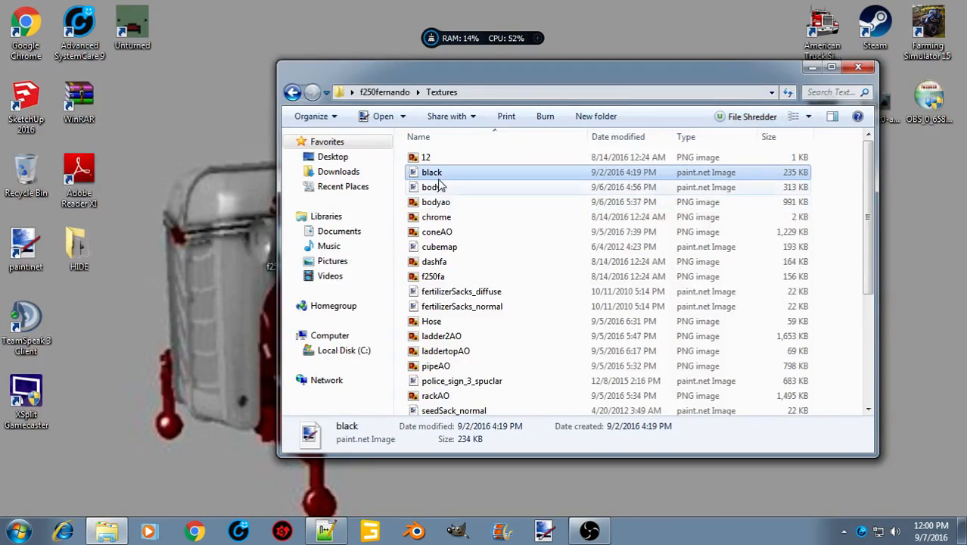
{"action": "left_click", "coordinate": [443, 247]}
{"action": "left_click", "coordinate": [857, 68]}
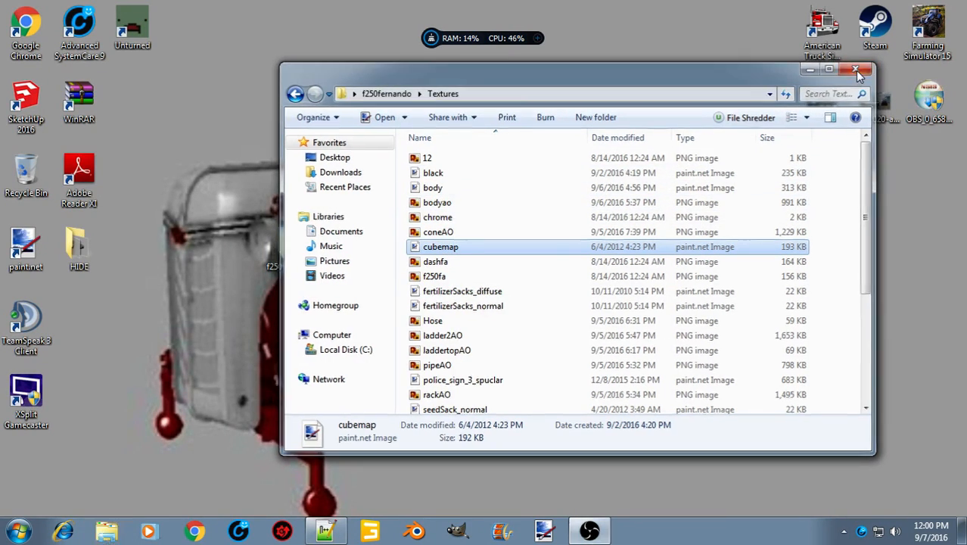
Reopen f250.i3d in Notepad++ and delete the ..2002ford/ prefix from the black.dds and cubemap.dds paths with fileId 15 and 16
{"action": "left_click", "coordinate": [325, 531]}
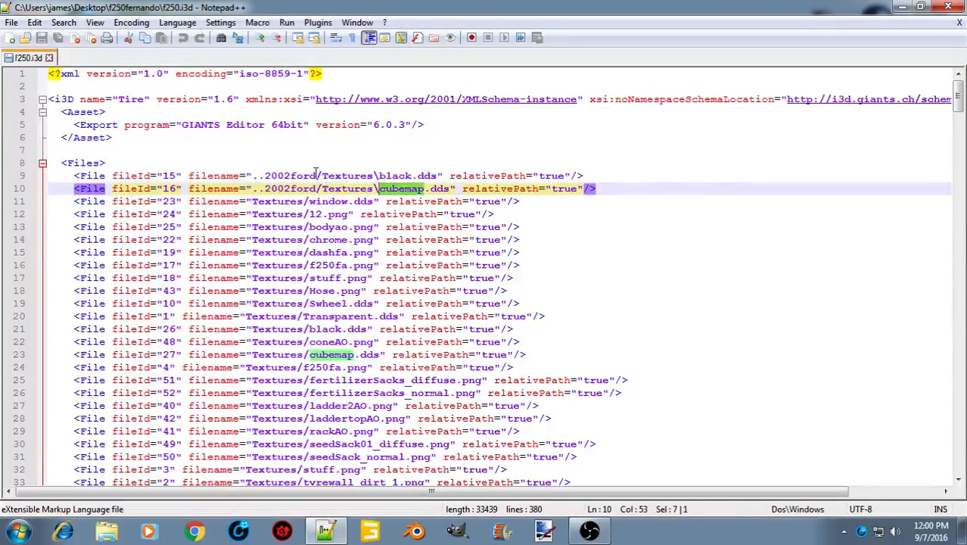
{"action": "left_click_drag", "start_coordinate": [320, 175], "coordinate": [253, 175]}
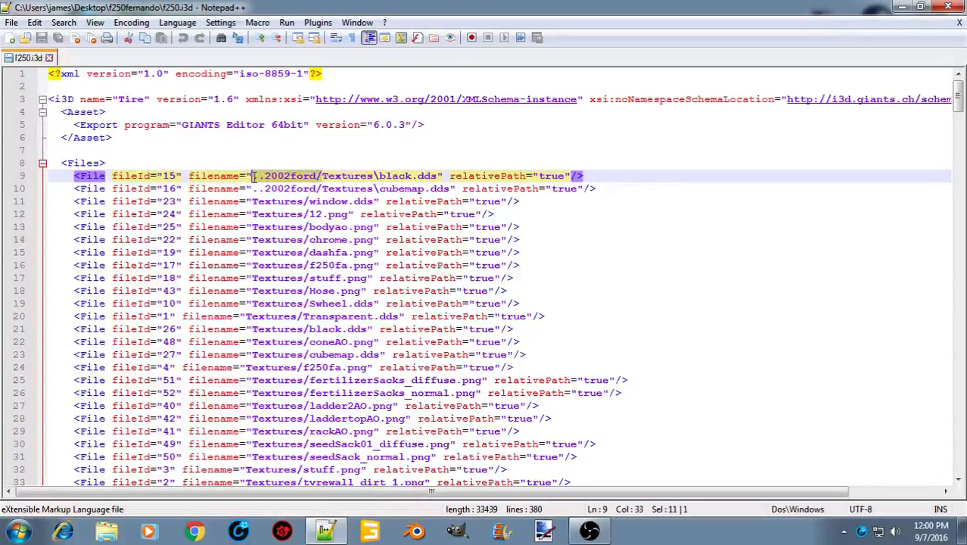
{"action": "key", "text": "Delete"}
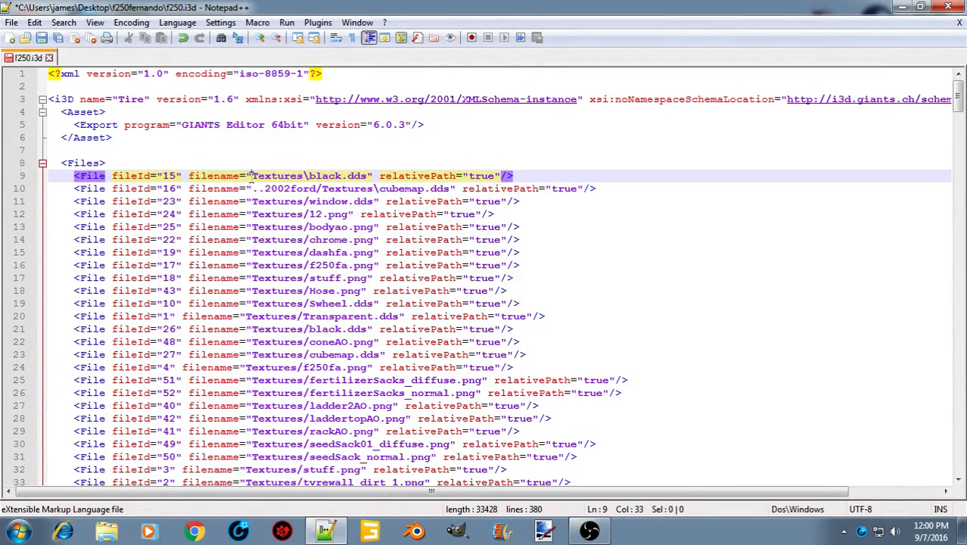
{"action": "left_click_drag", "start_coordinate": [253, 188], "coordinate": [321, 189]}
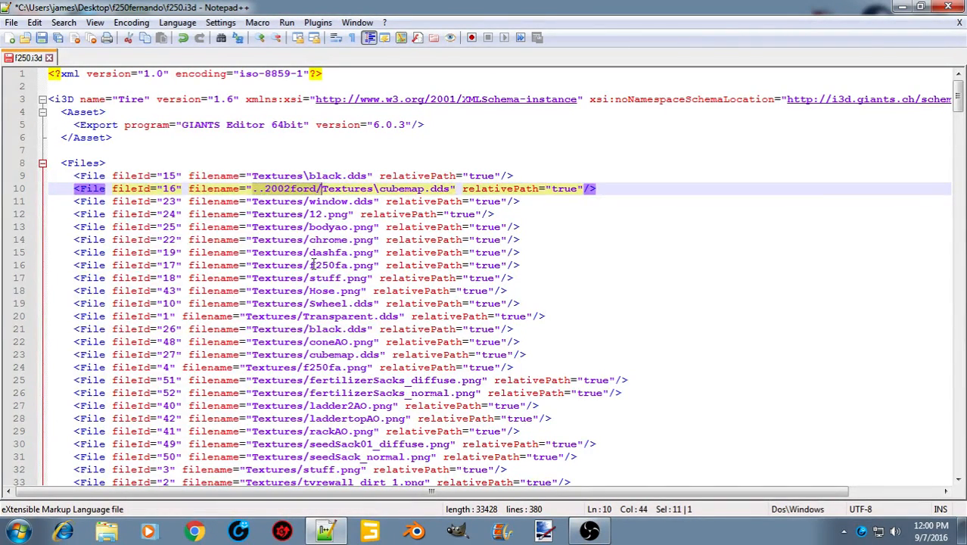
{"action": "key", "text": "Delete"}
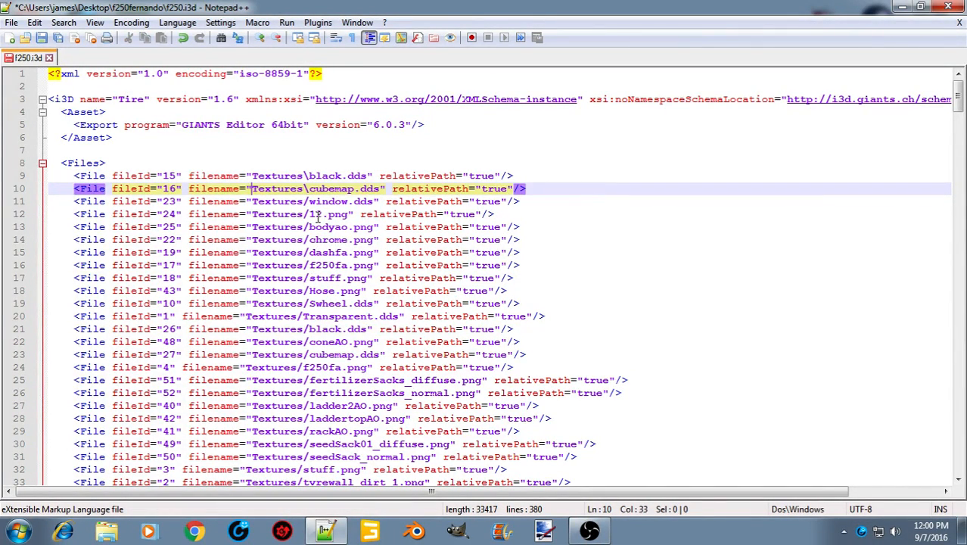
Replace the backslash after Textures with a forward slash in the black.dds and cubemap.dds paths on lines 9 and 10
{"action": "left_click", "coordinate": [305, 201]}
{"action": "left_click_drag", "start_coordinate": [309, 214], "coordinate": [304, 240]}
{"action": "left_click_drag", "start_coordinate": [309, 176], "coordinate": [305, 190]}
{"action": "type", "text": "//"}
Review the rest of the Files list and highlight fileId="4" in the f250fa__spec_ entry of the Materials section
{"action": "scroll", "coordinate": [266, 391], "scroll_direction": "down", "scroll_amount": 4}
{"action": "scroll", "coordinate": [267, 391], "scroll_direction": "down", "scroll_amount": 9}
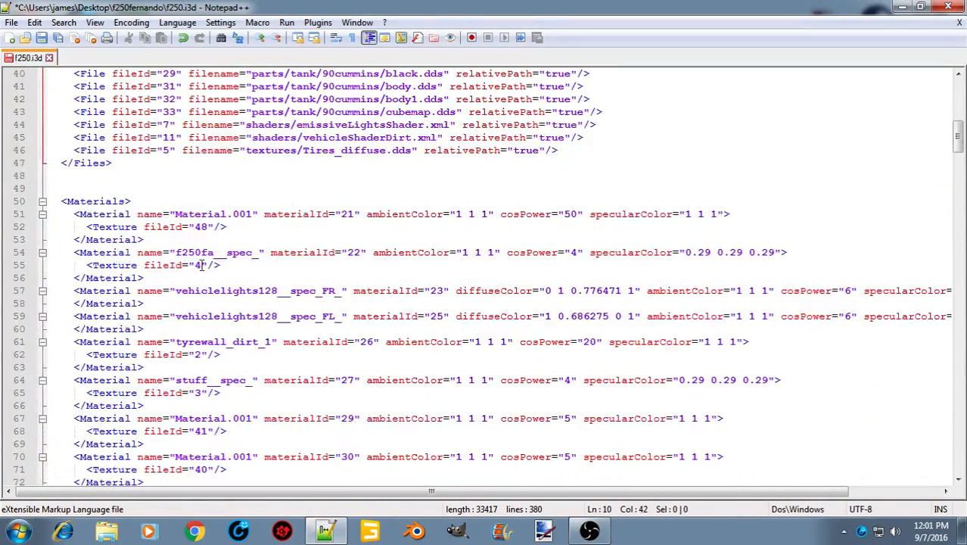
{"action": "left_click", "coordinate": [222, 265]}
{"action": "left_click_drag", "start_coordinate": [222, 265], "coordinate": [143, 266]}
{"action": "scroll", "coordinate": [418, 283], "scroll_direction": "up", "scroll_amount": 9}
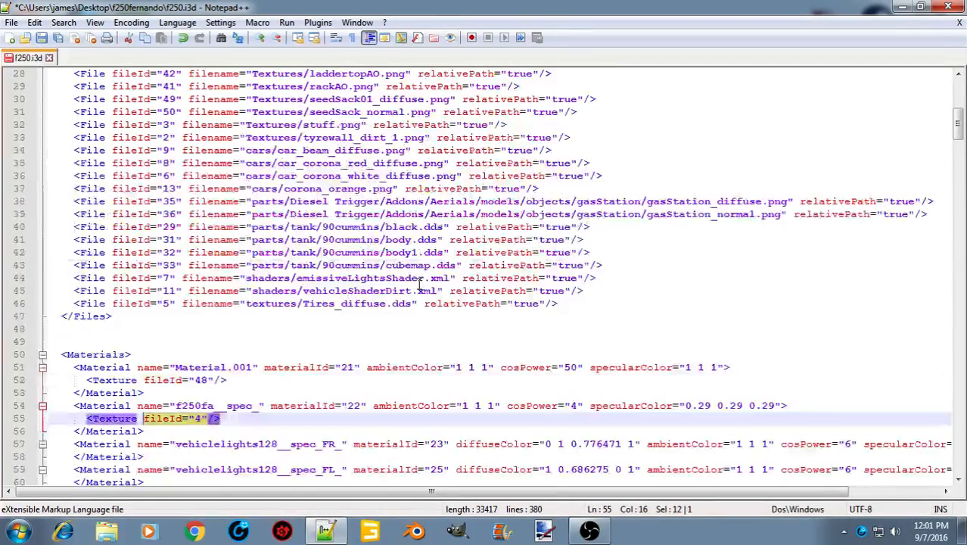
{"action": "scroll", "coordinate": [418, 283], "scroll_direction": "up", "scroll_amount": 4}
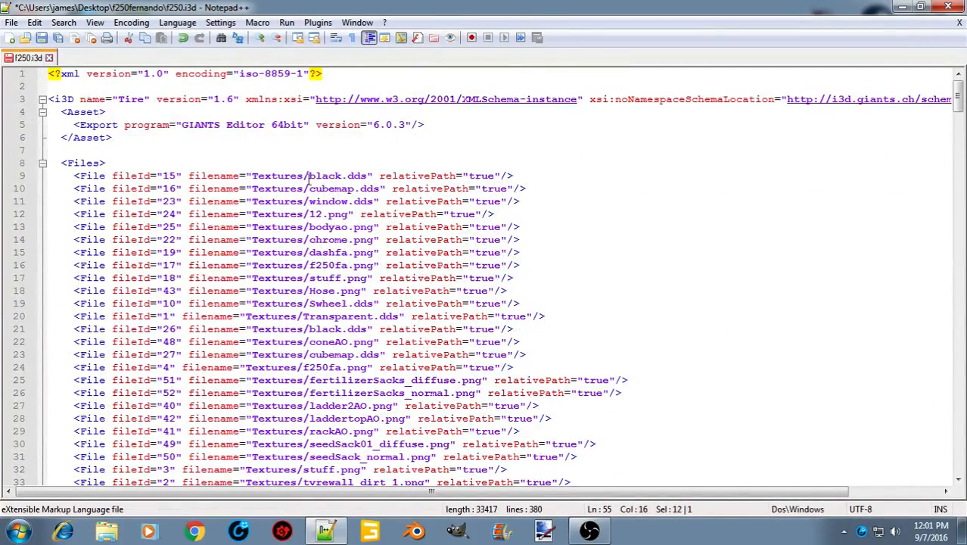
Check the slashes throughout the Files list and highlight the corrected Textures/black.dds path on line 9
{"action": "left_click_drag", "start_coordinate": [307, 179], "coordinate": [303, 179]}
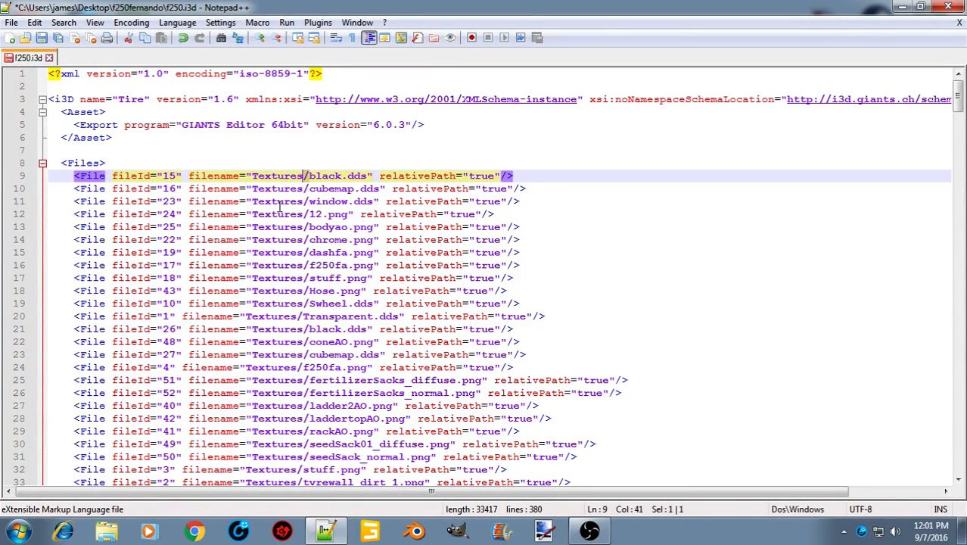
{"action": "scroll", "coordinate": [272, 279], "scroll_direction": "down", "scroll_amount": 3}
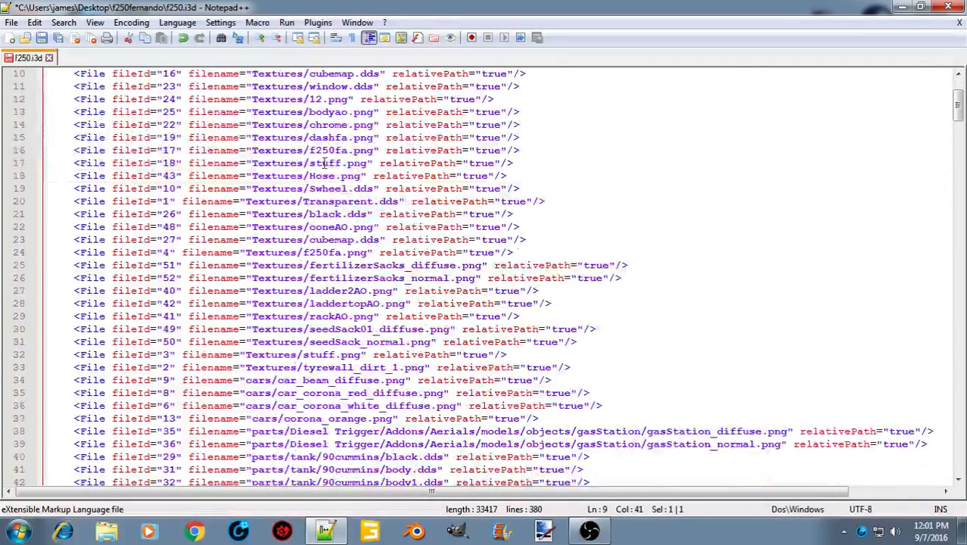
{"action": "scroll", "coordinate": [288, 324], "scroll_direction": "up", "scroll_amount": 3}
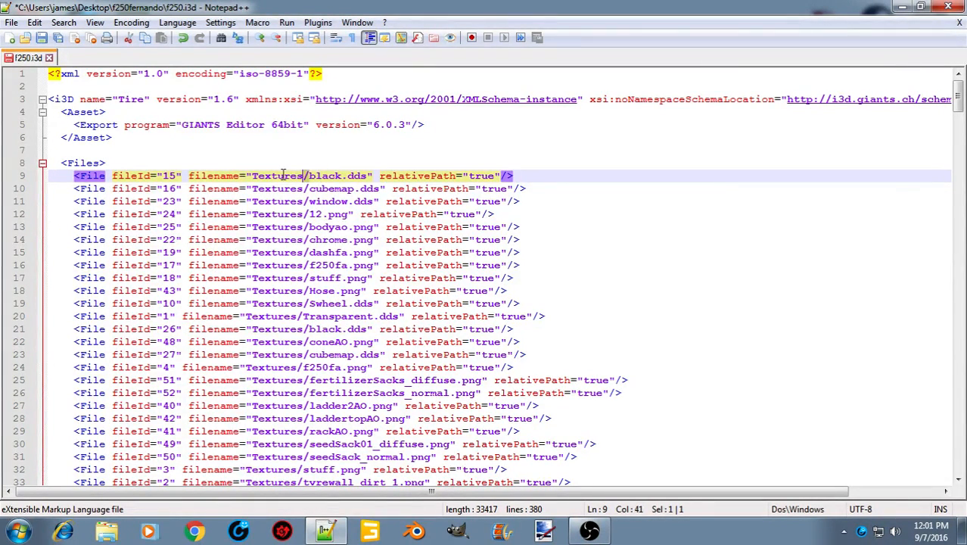
{"action": "left_click_drag", "start_coordinate": [253, 176], "coordinate": [369, 176]}
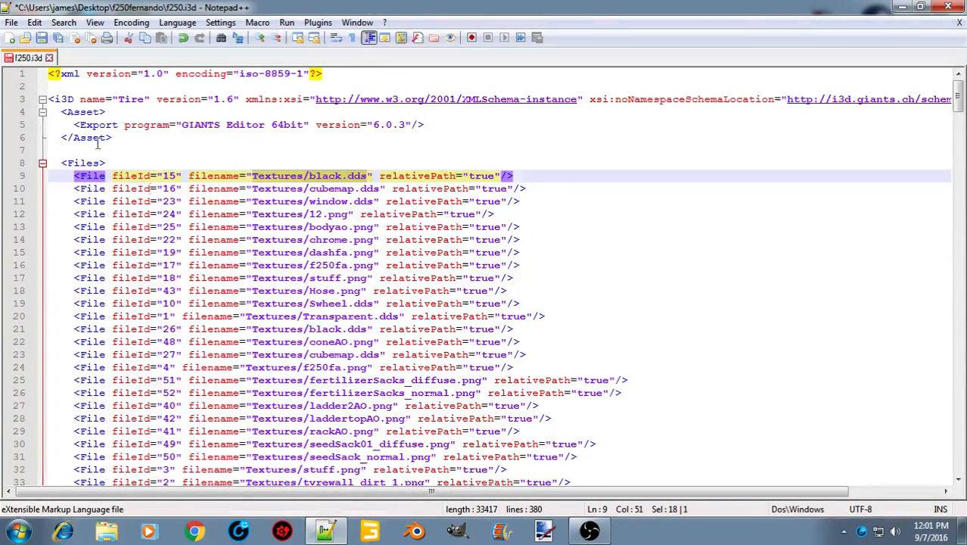
Close f250.i3d with its changes saved and exit Notepad++
{"action": "left_click", "coordinate": [49, 57]}
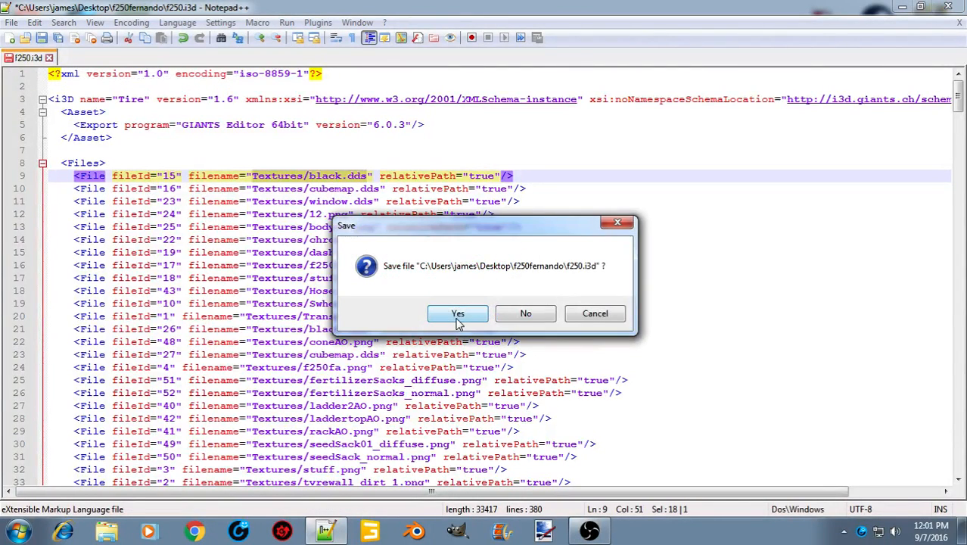
{"action": "left_click", "coordinate": [459, 311]}
{"action": "left_click", "coordinate": [947, 9]}
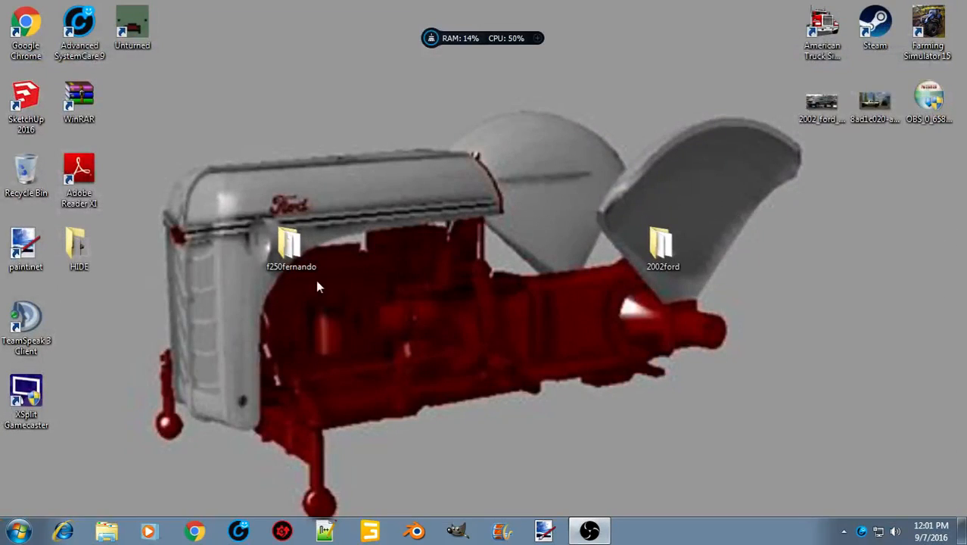